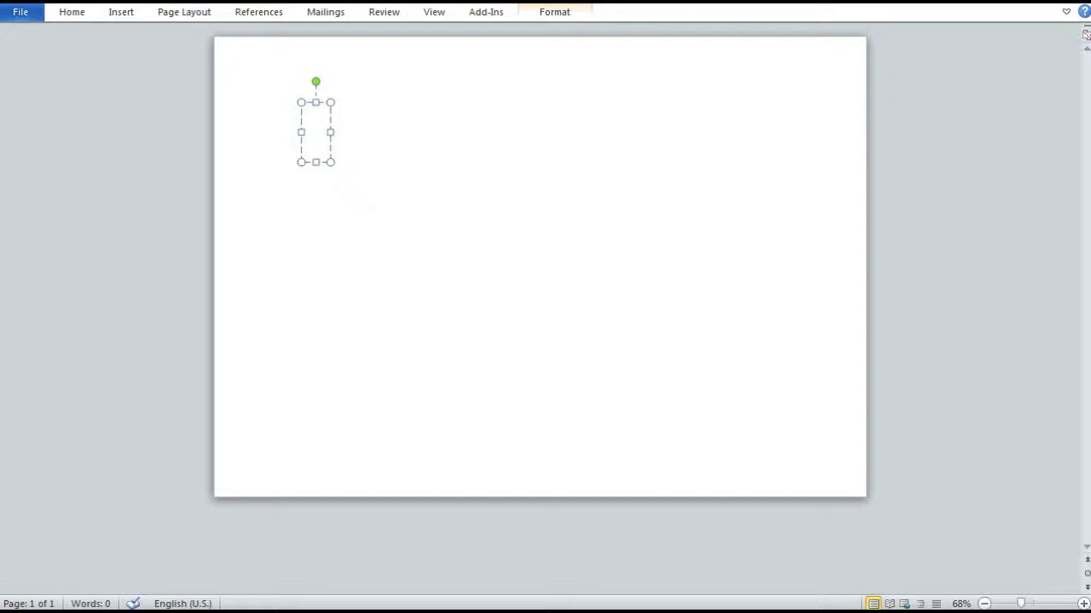
Put the intro line 'LANGSUNG SAJA KITA MULAI BAGAIMANA CARA' plus the pasted title in the WordArt
text(CARA PRINT FOTO TANPA SOFTWARE)
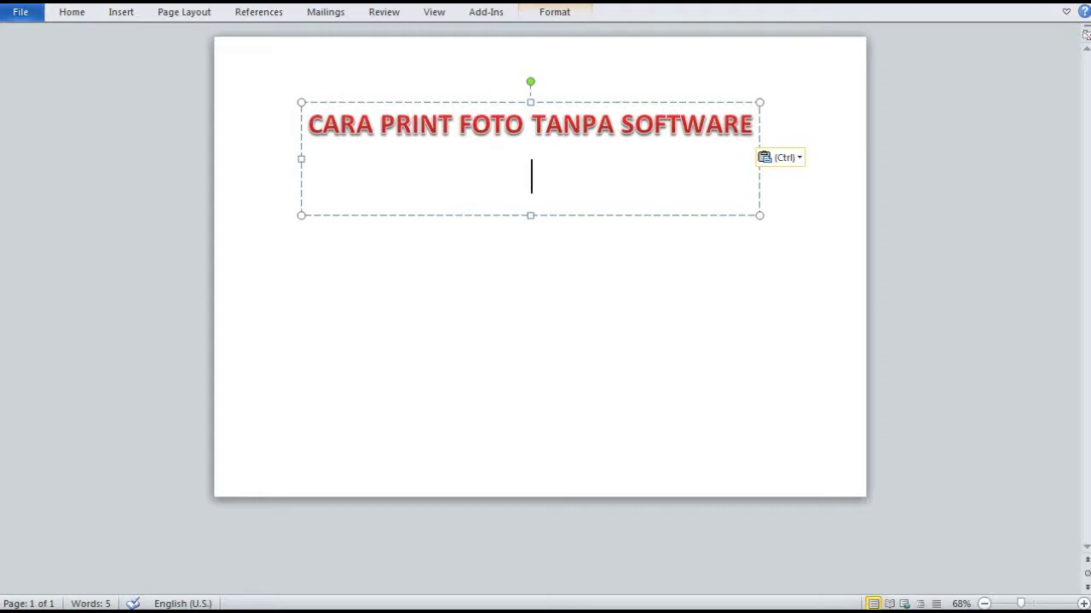
text(LANGSUNG)
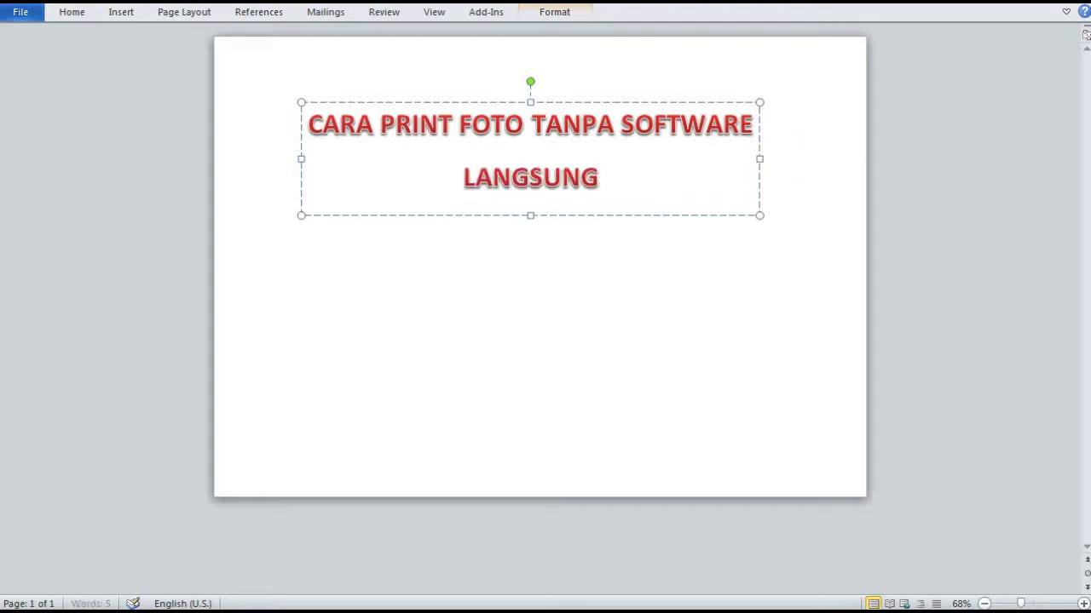
text( SAJA KITA MULAI BAGAI)
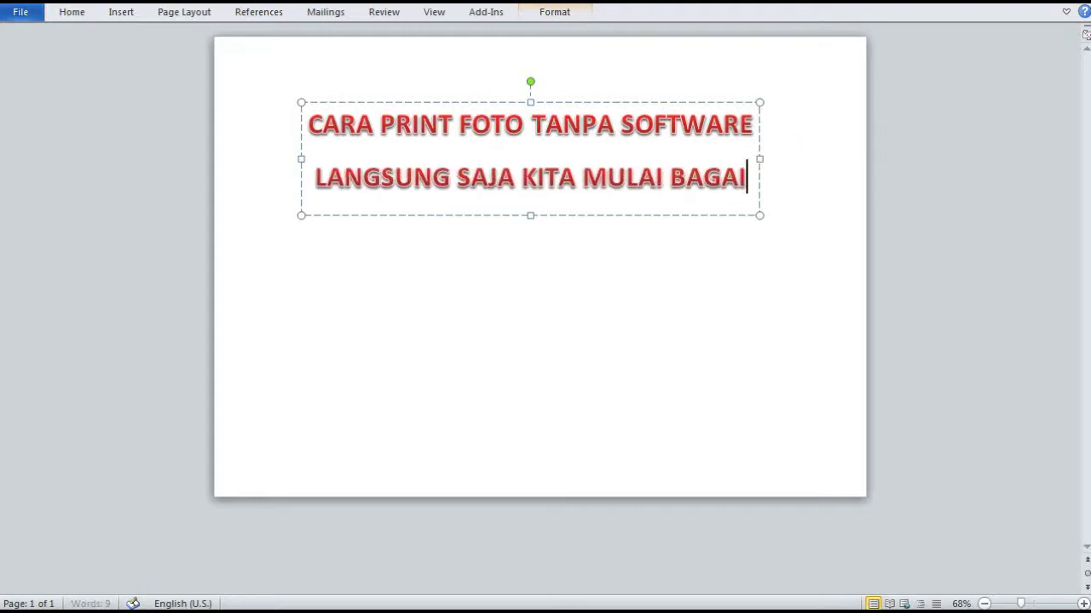
text(MANA CARA)
key(shift+Left)
key(shift+Left)
key(shift+Left)
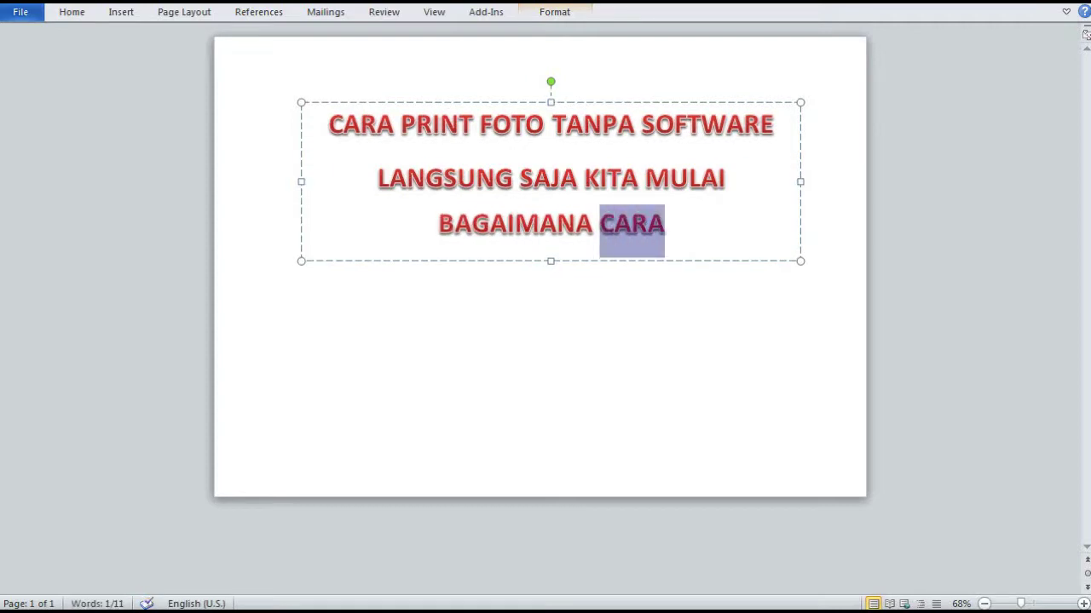
text(CARA PRINT FOTO TANPA SOFTWARE)
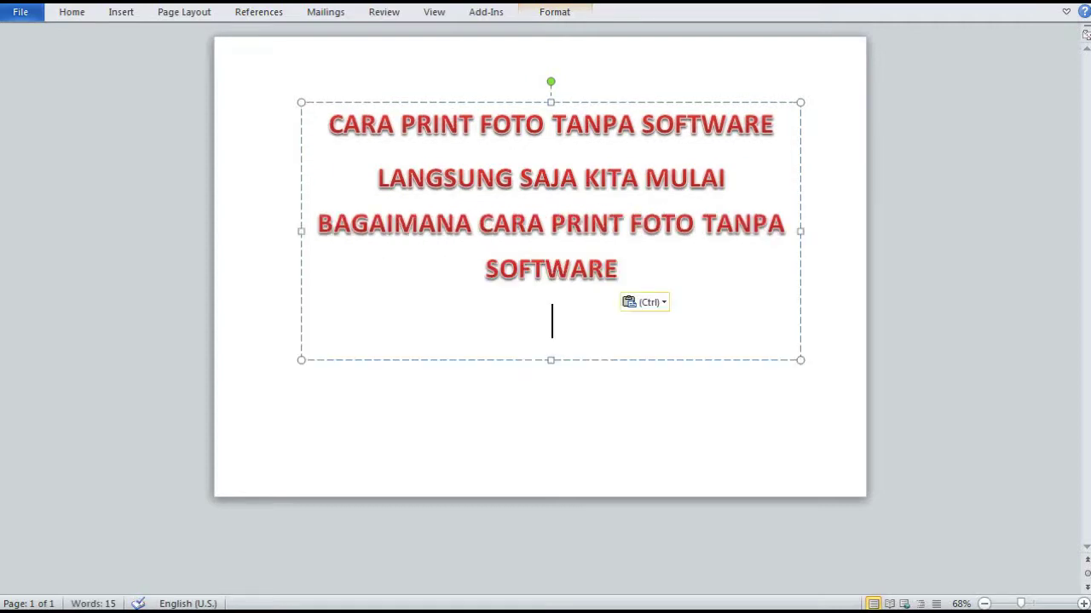
Replace the WordArt text with three numbered steps, from '1. BUKA FOLDER TEMPAT PENYIMPANAN FOTO' to '3. DAN SELANJUTNYA...'
key(ctrl+a)
key(BackSpace)
text(1. BU)
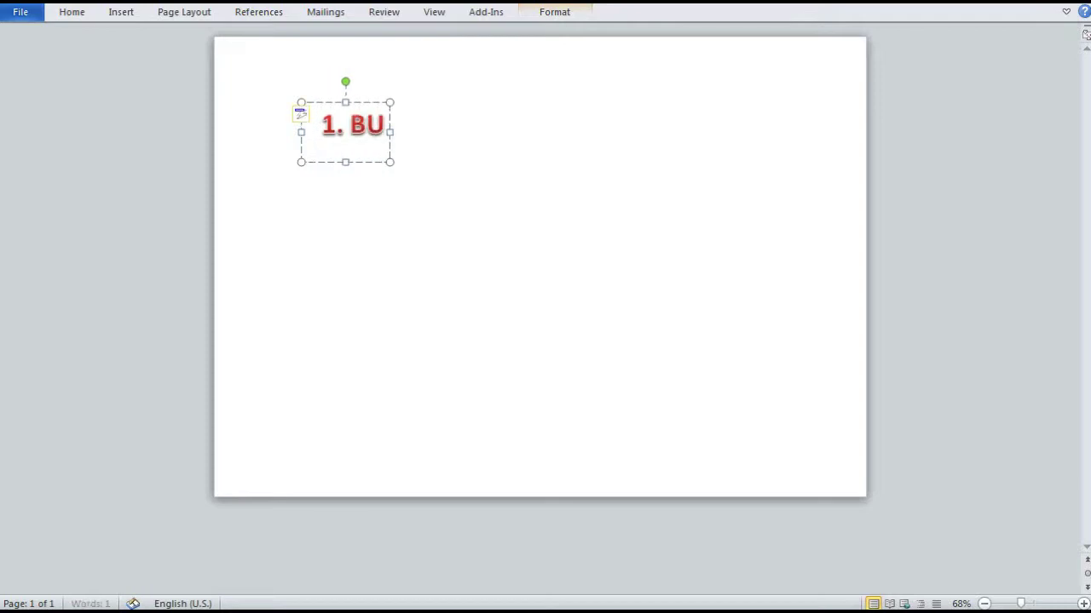
text(KA FOLDER TEMP)
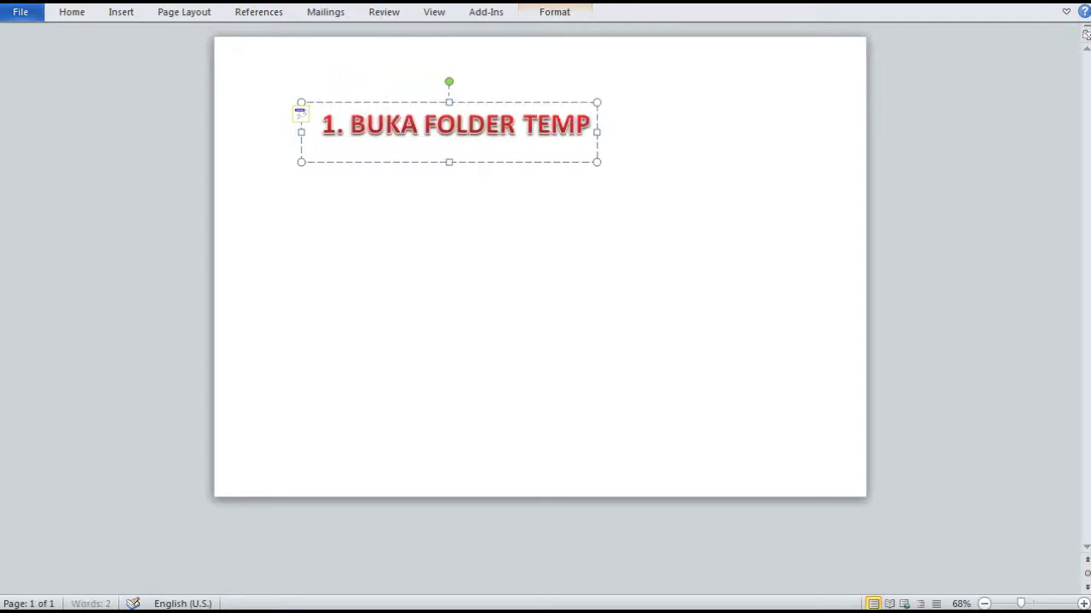
text(AT PENYIMPANAN FOTO)
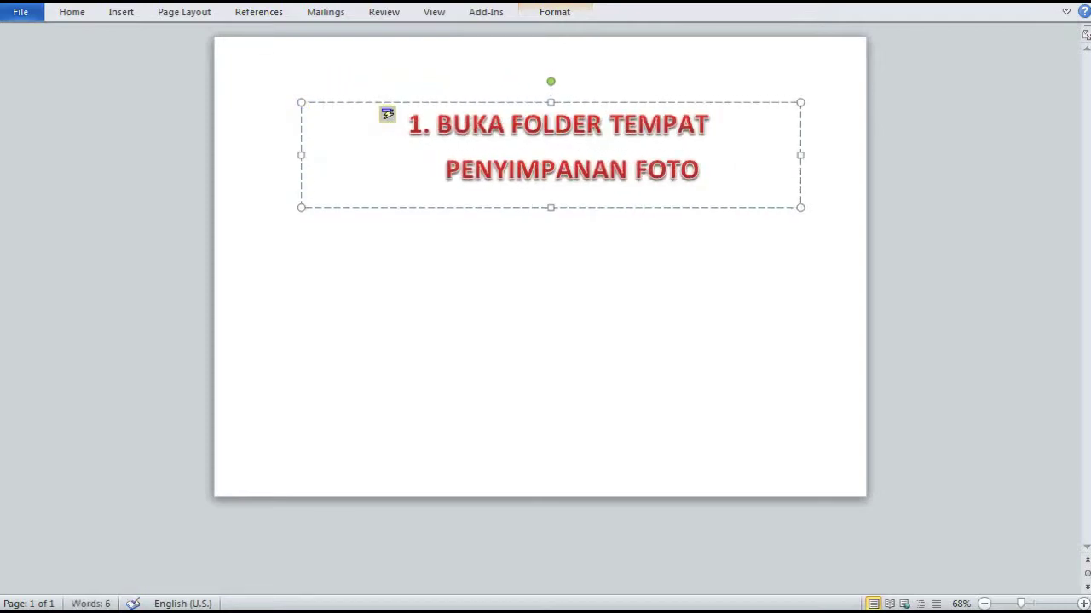
key(Return)
text(2. KLIK)
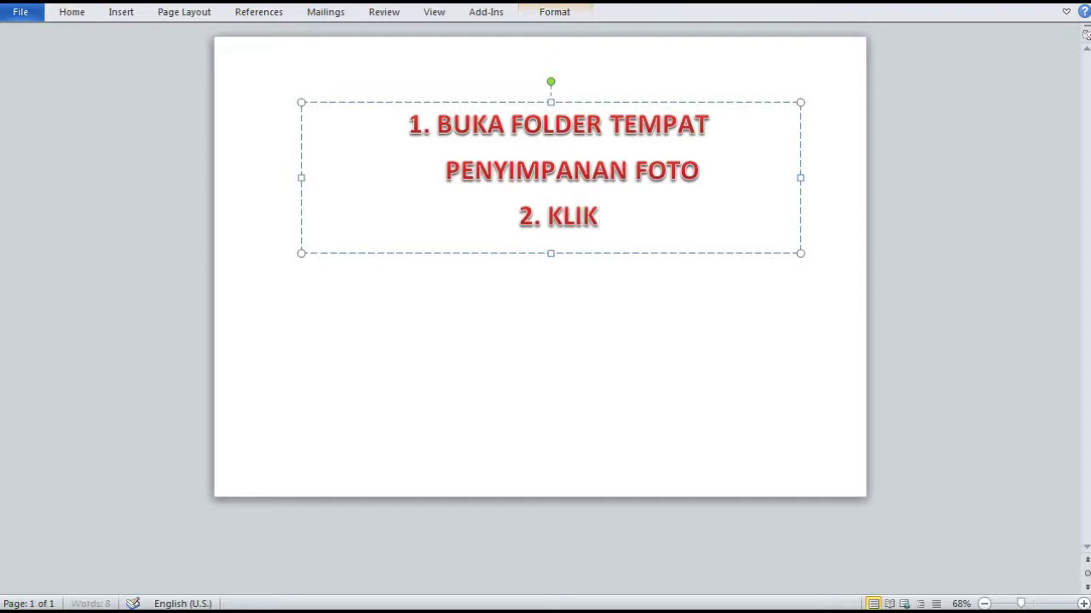
text( FOTO YANG AKAN DI )
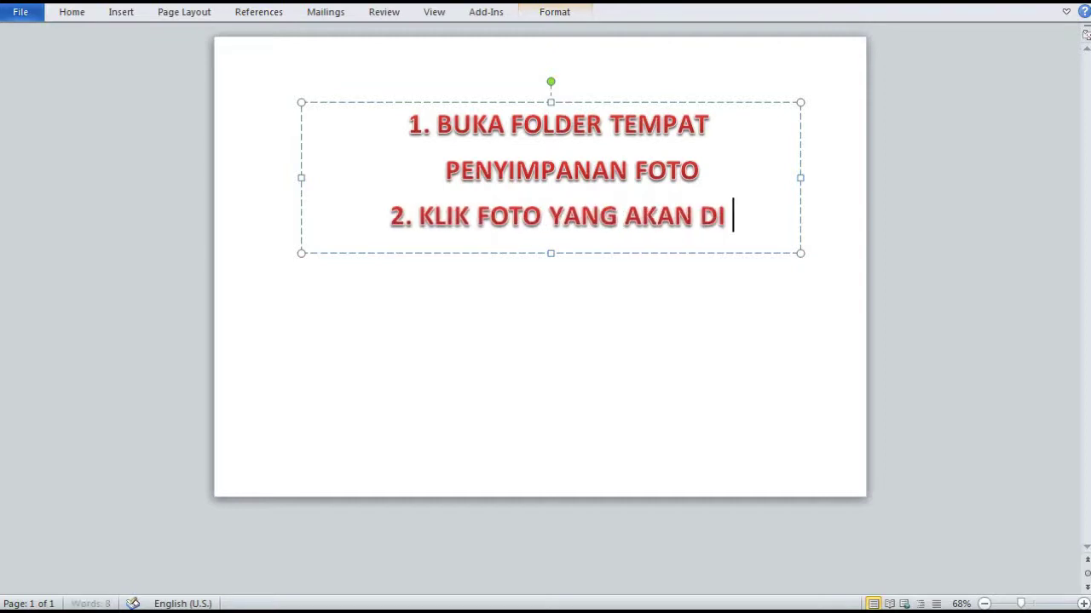
text(CETAK)
key(Return)
text(3. )
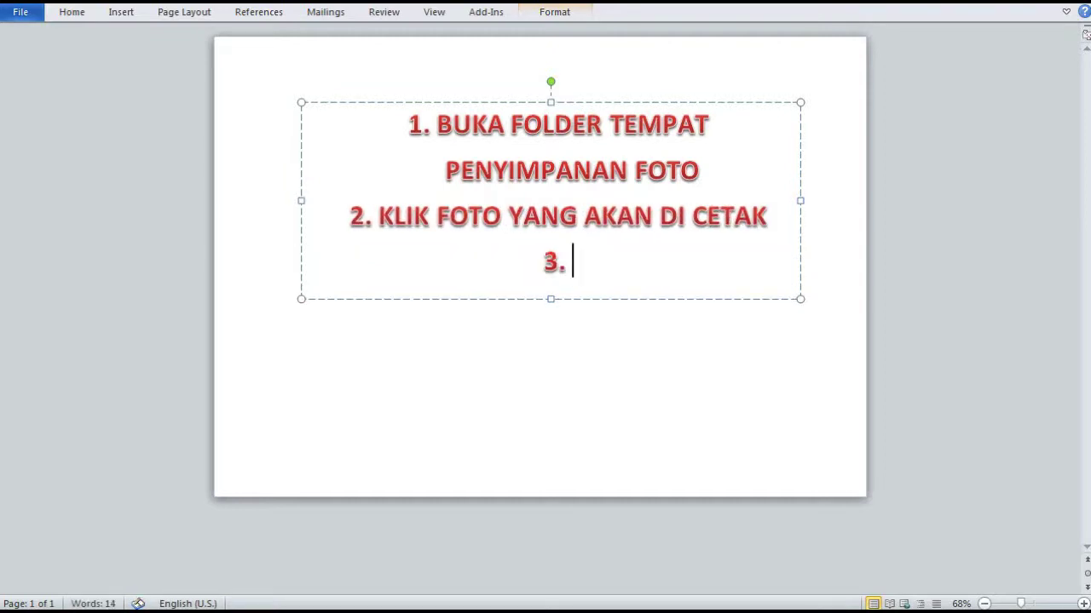
text(DAN SELANJUTNYA)
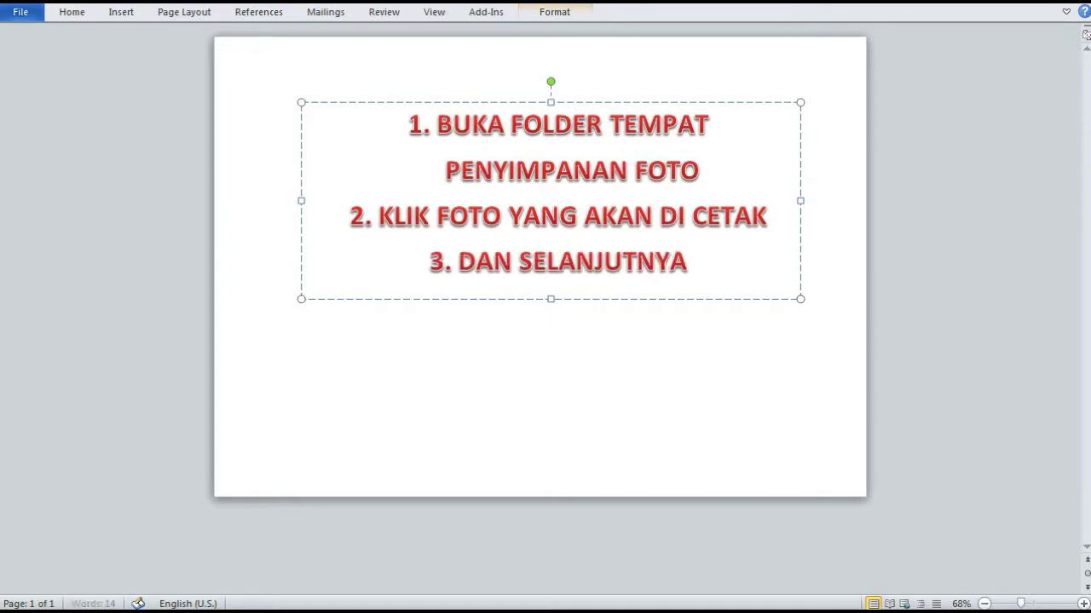
text(, SILAHKAN LIHAT LANGSUNG CA)
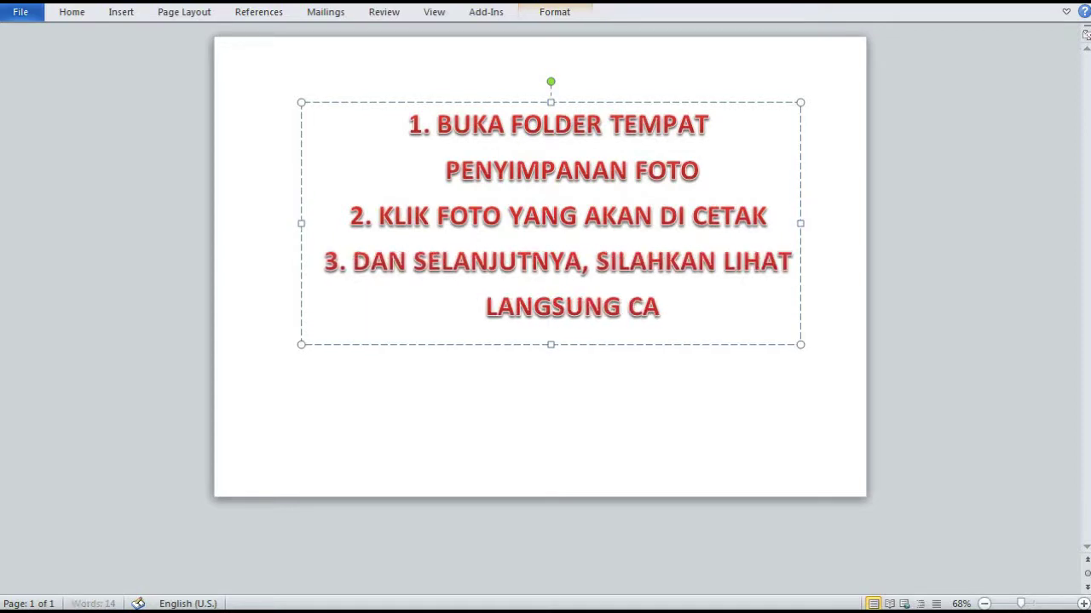
text(RANYA)
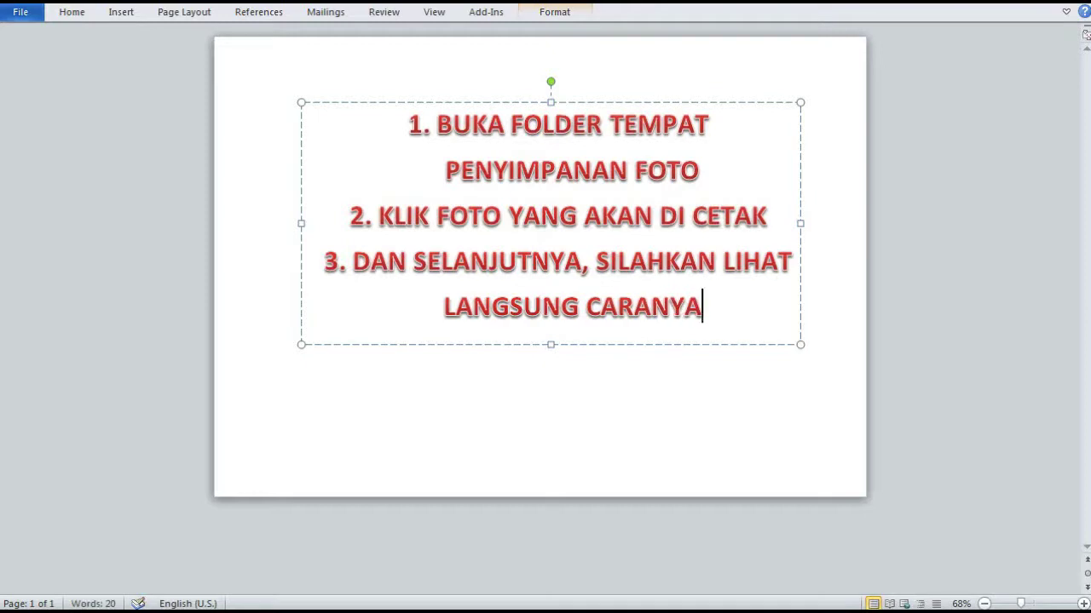
text(.....)
right_click(830, 607)
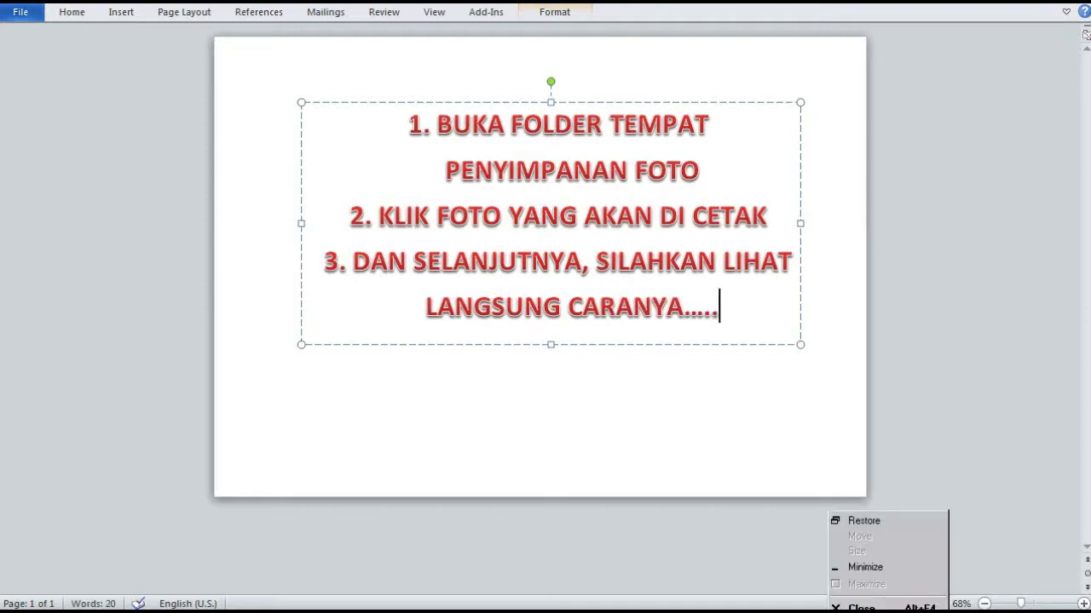
Minimize Word, select islamic-wallpaper-hd-3.jpg and islamic-16r.jpg, and send both photos to Print
click(860, 566)
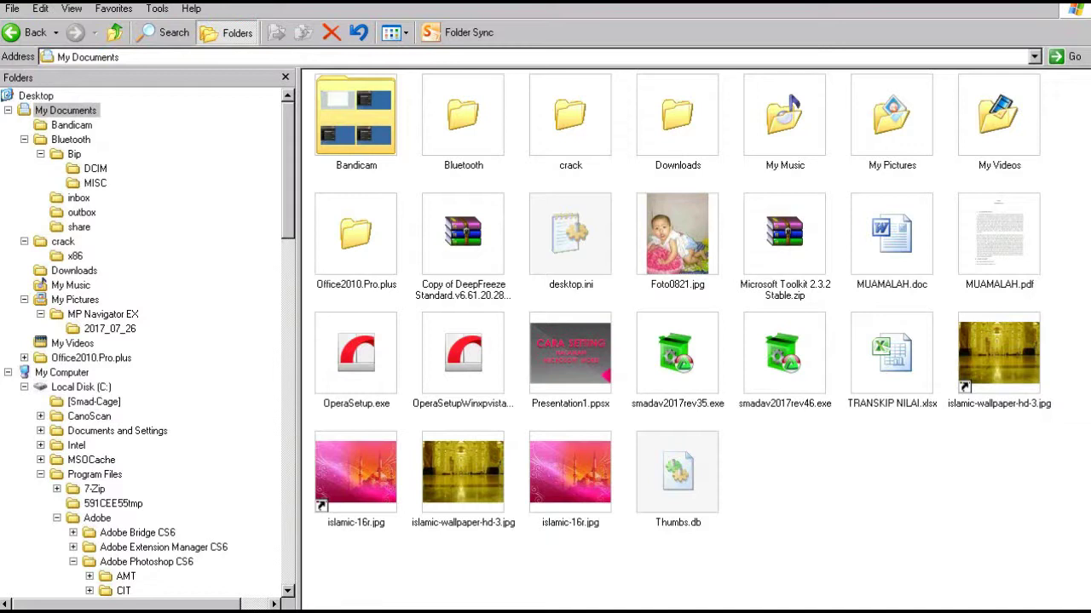
click(463, 473)
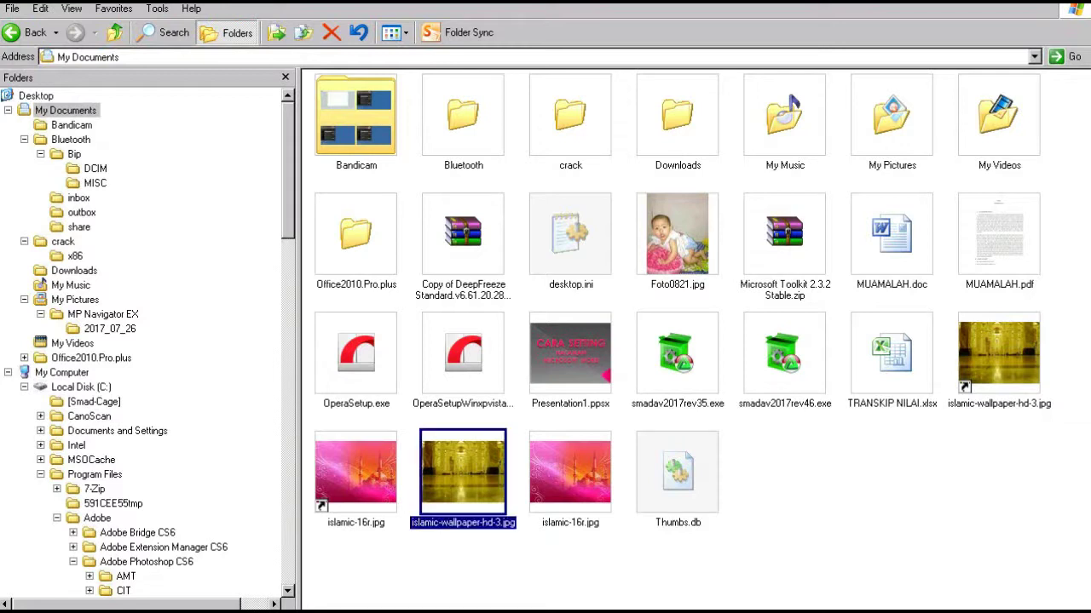
ctrl+click(569, 473)
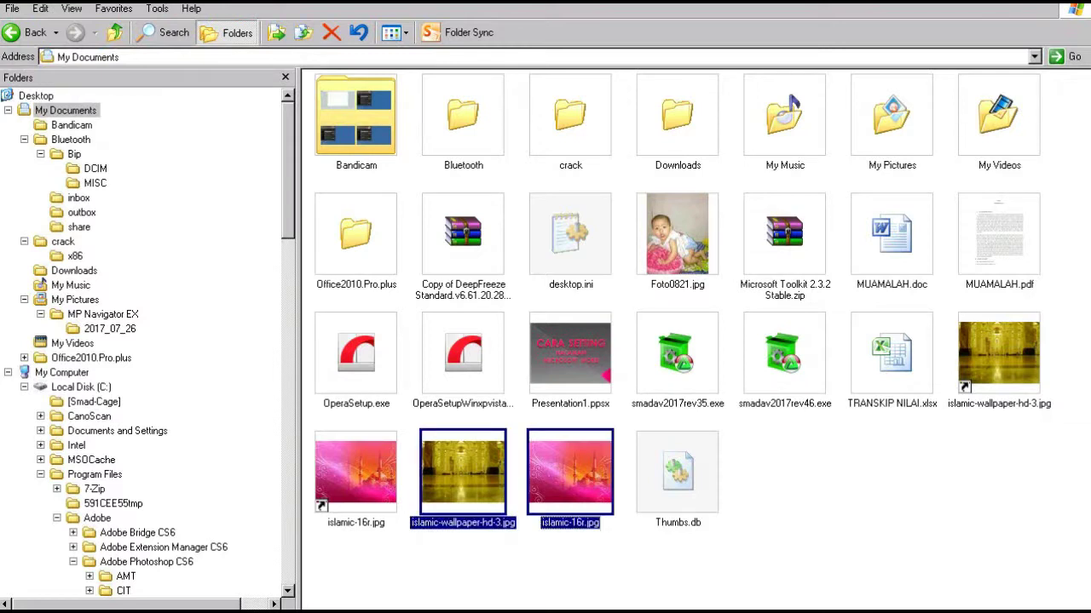
right_click(548, 487)
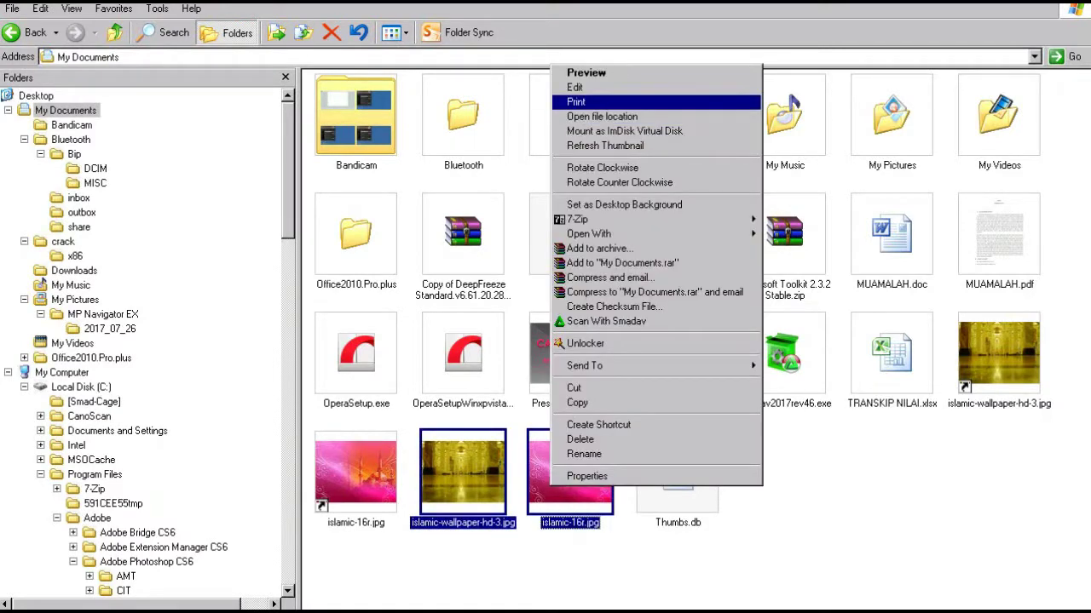
click(576, 101)
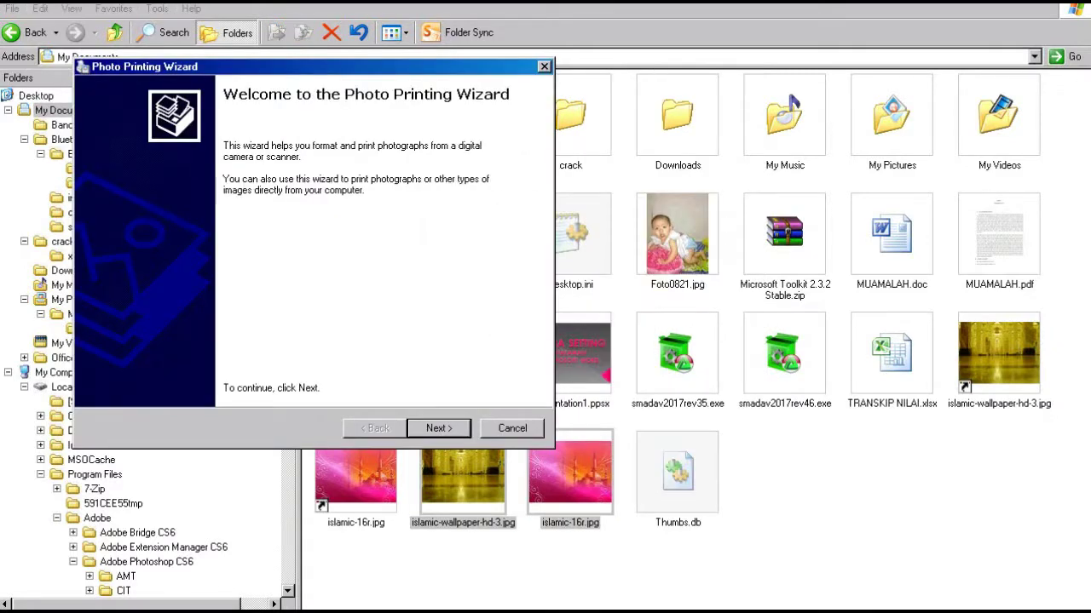
Advance the wizard to printer options and set the EPSON L310 paper type to Epson Premium Glossy
key(Return)
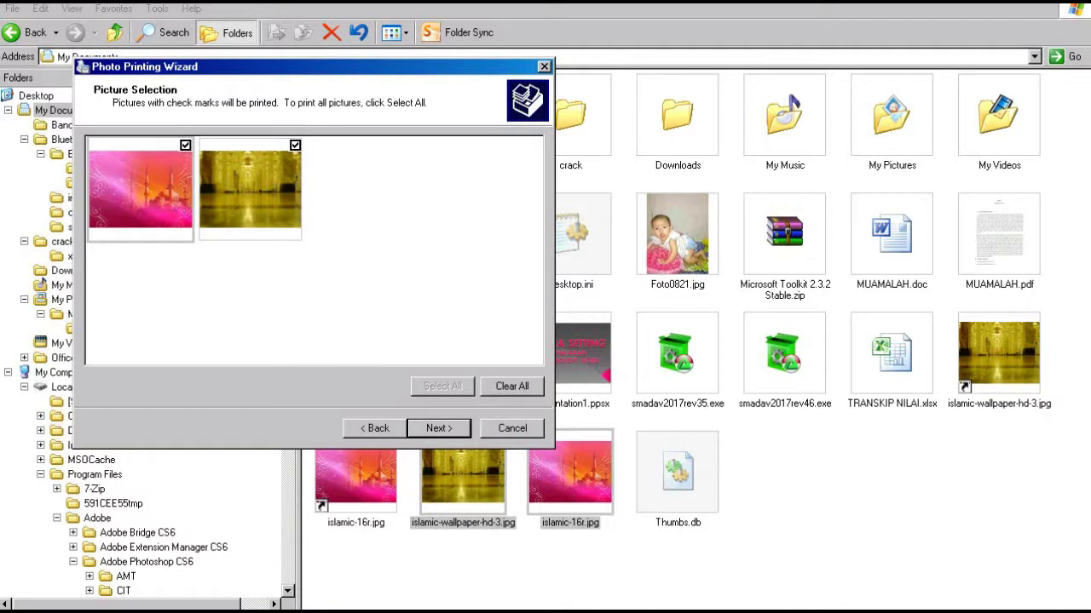
key(Return)
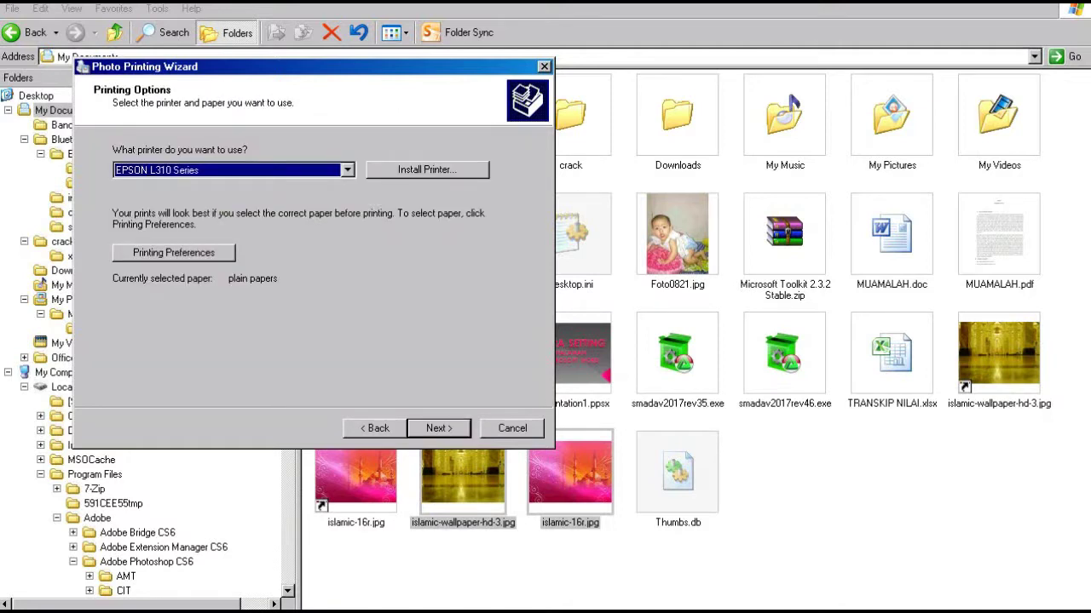
key(alt+p)
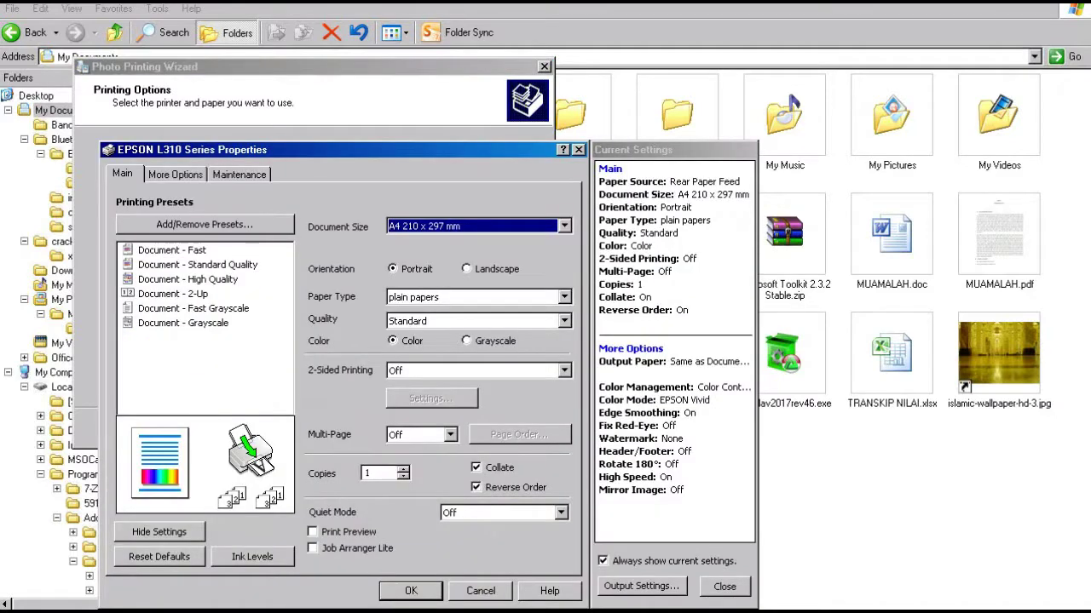
click(478, 296)
click(434, 336)
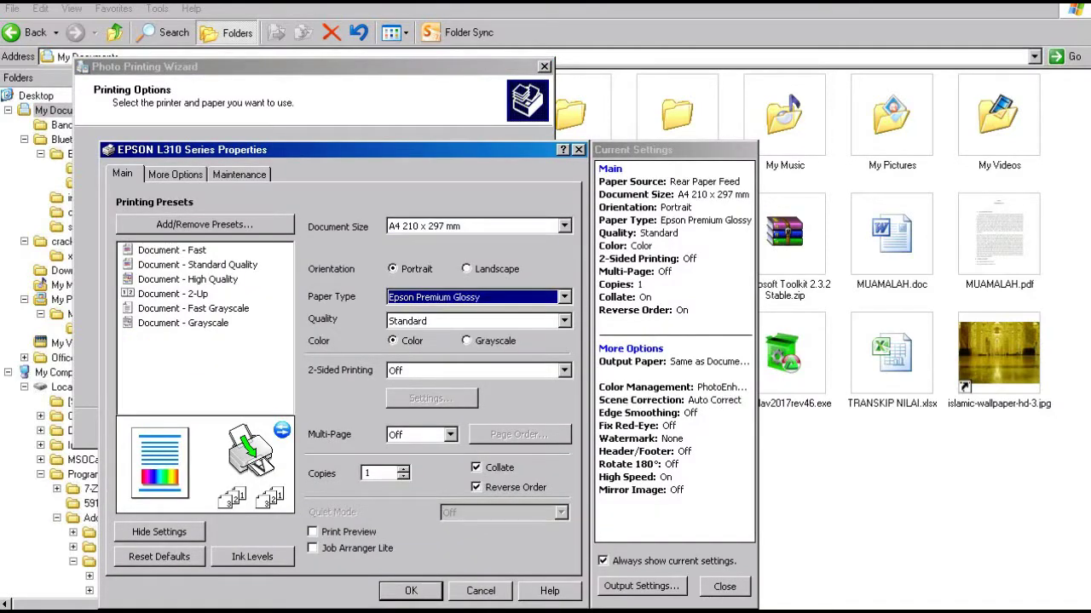
Try the High print quality option, then leave print quality at Standard
click(478, 320)
click(435, 334)
click(478, 320)
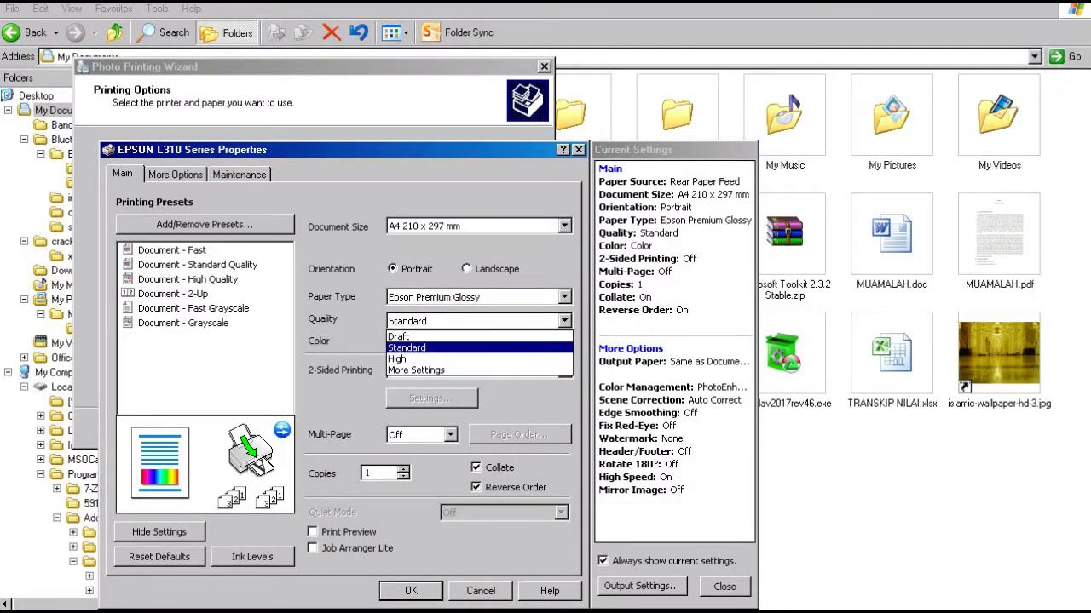
click(435, 358)
click(478, 320)
click(434, 348)
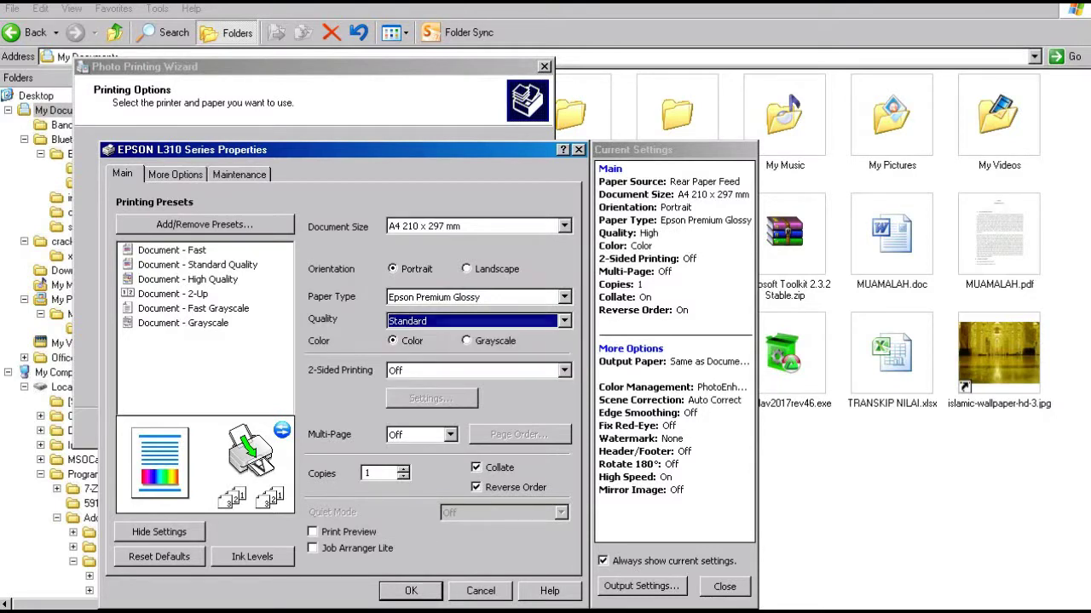
click(478, 320)
click(435, 358)
click(478, 320)
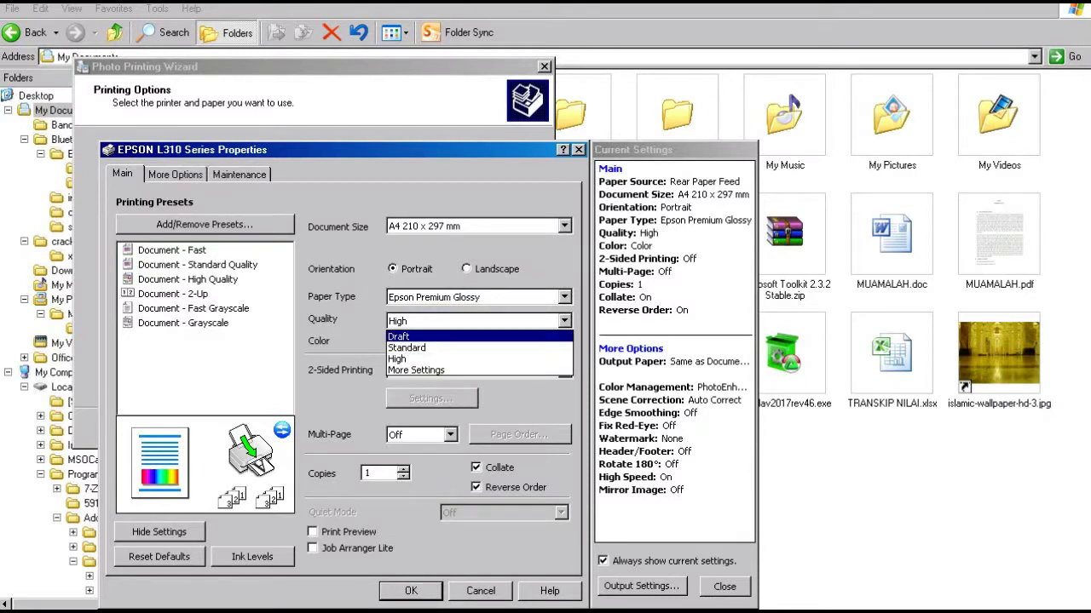
click(434, 348)
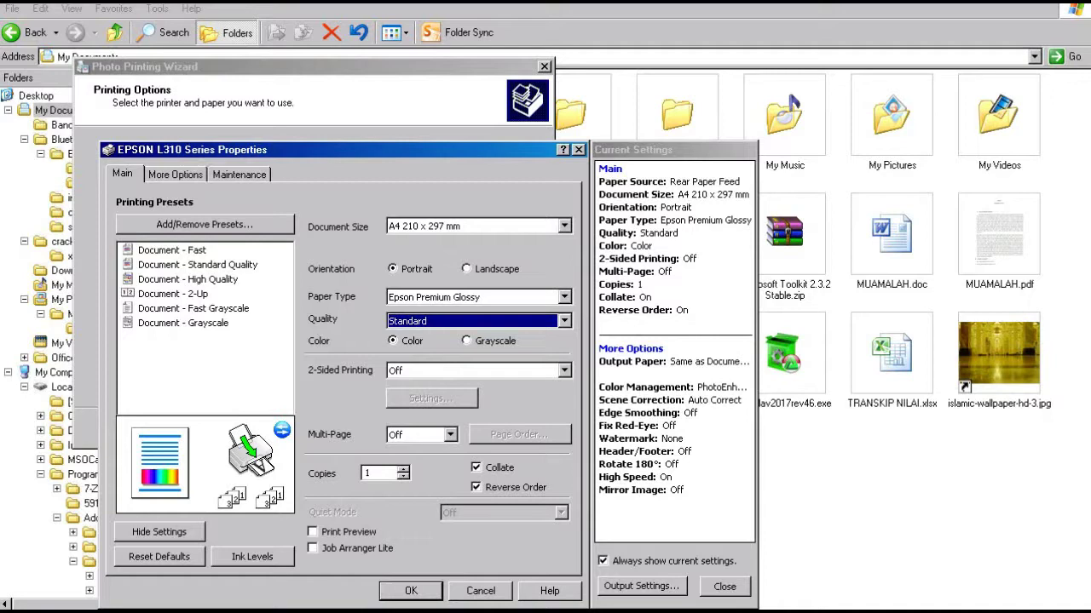
click(478, 321)
click(434, 348)
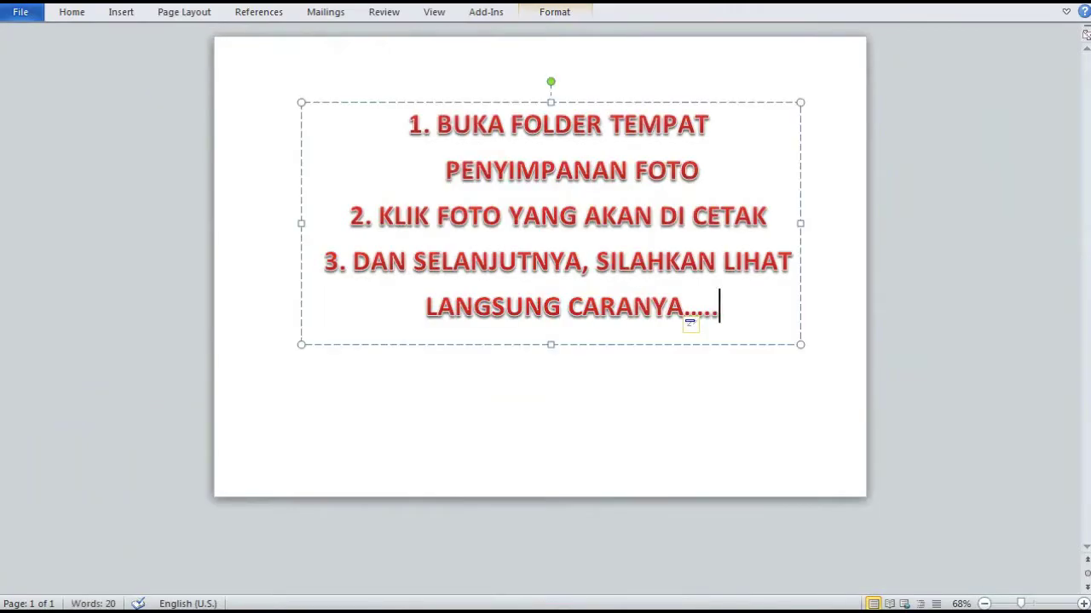
Rewrite the caption to '1. BISA DI PILIH STANDAR ATAU PILIH HIGHT' and check the Epson document size list, keeping A4
key(ctrl+a)
text(1. B)
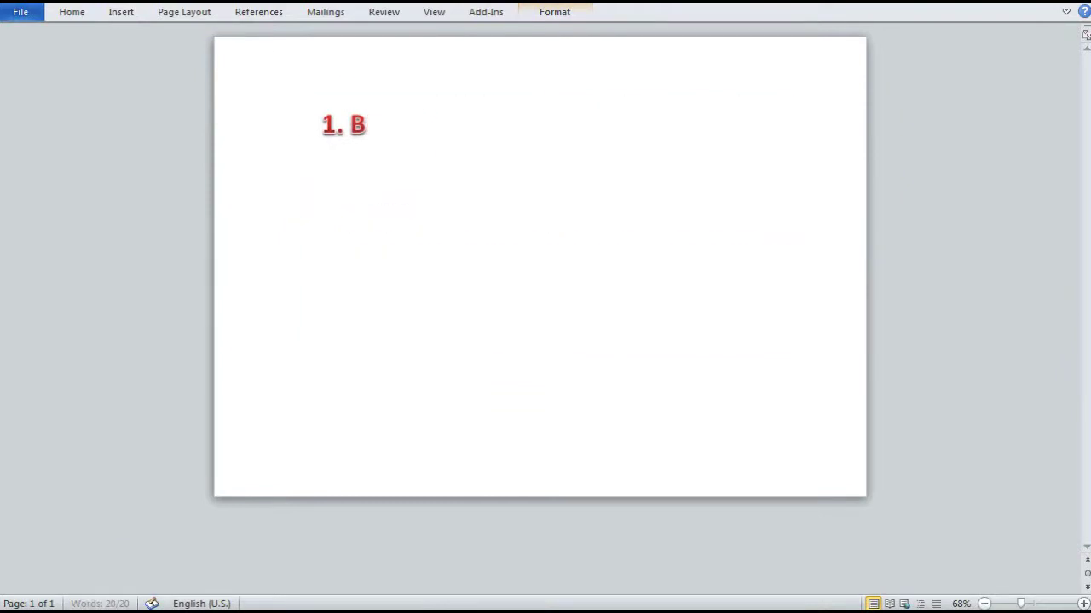
text(ISA DI PILIH)
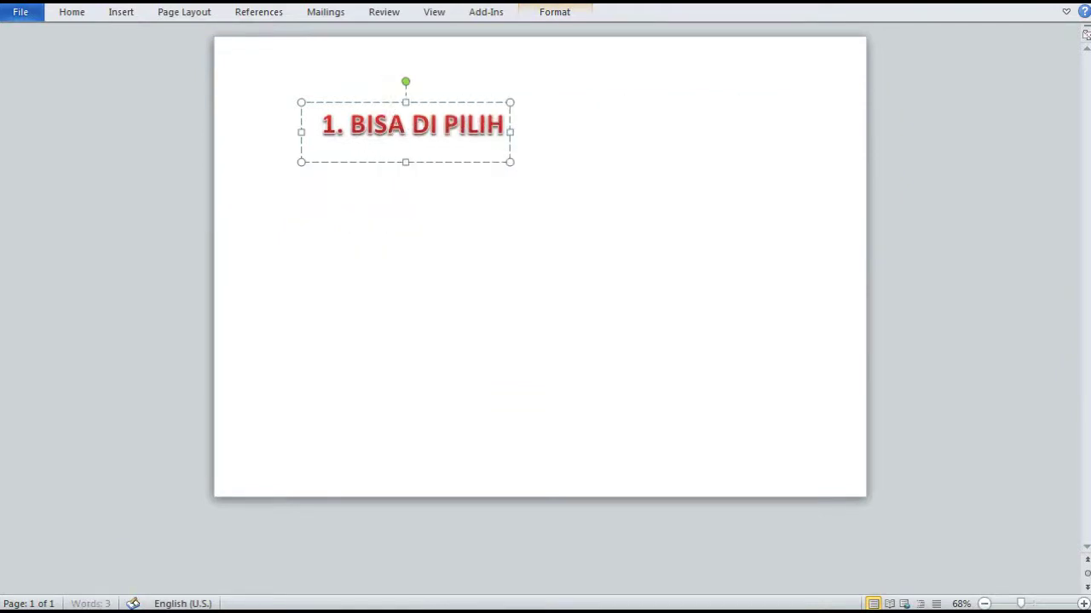
text( STANDAR AT)
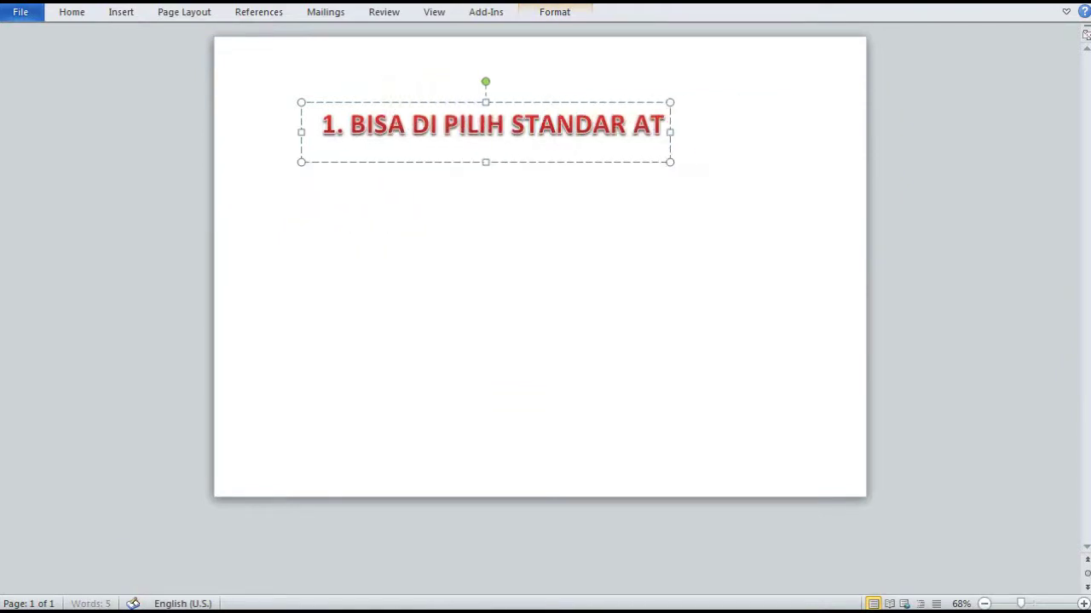
text(AU PILIH HI)
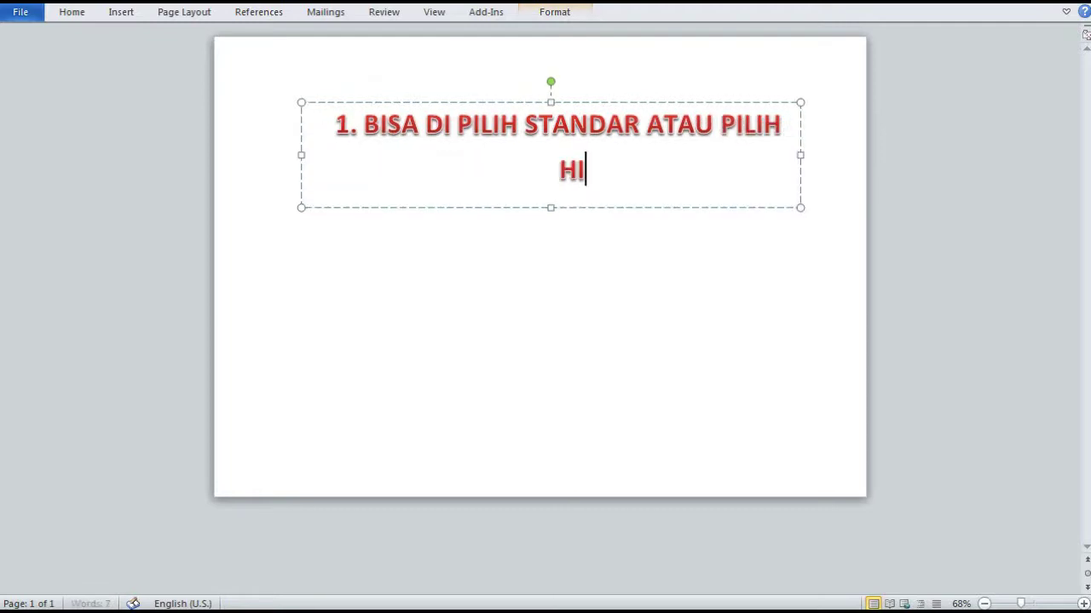
text(GHT)
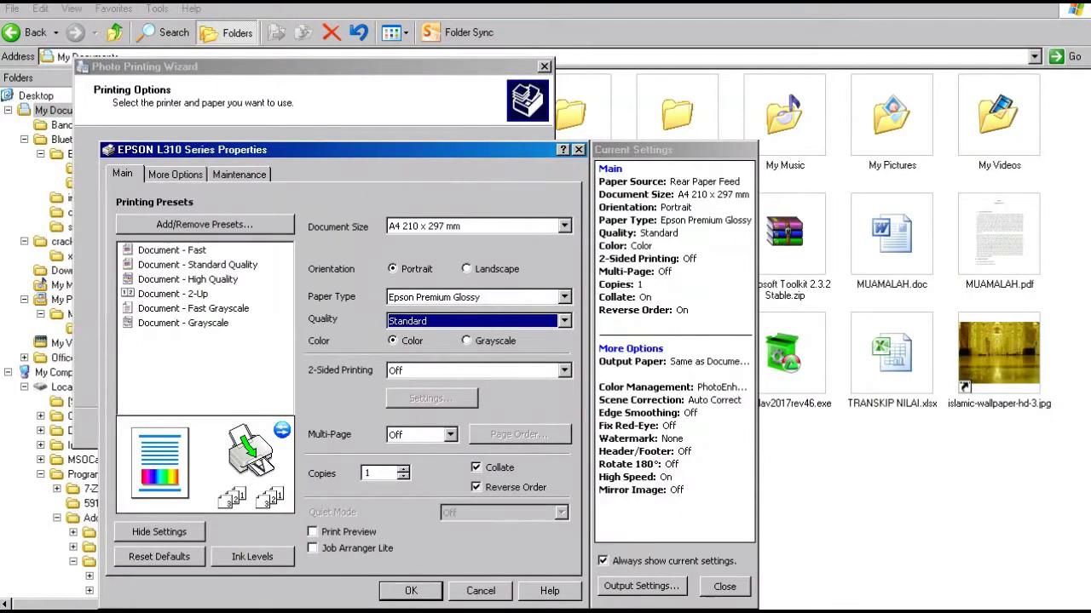
click(564, 226)
click(564, 226)
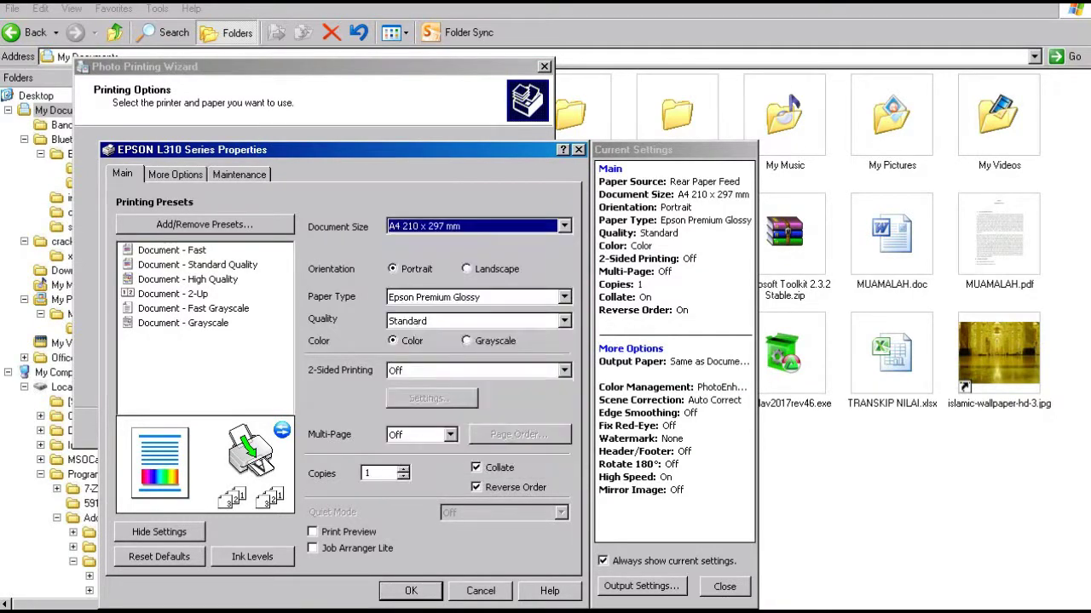
click(564, 226)
double_click(564, 226)
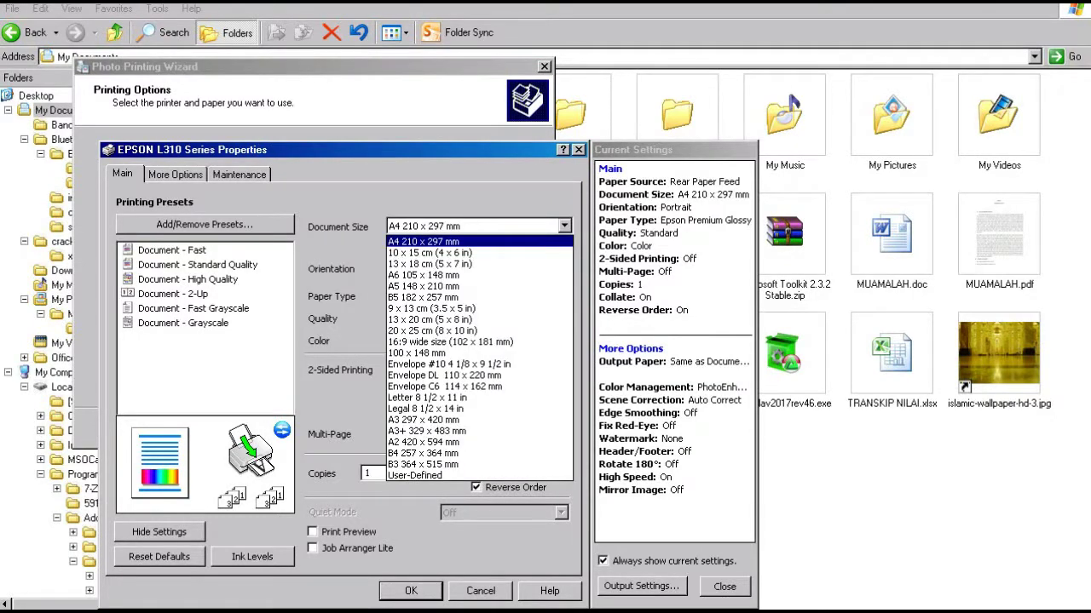
double_click(564, 226)
click(564, 226)
key(alt+Down)
Keep A4 paper size and type a caption explaining A4 is the common photo paper size
key(Escape)
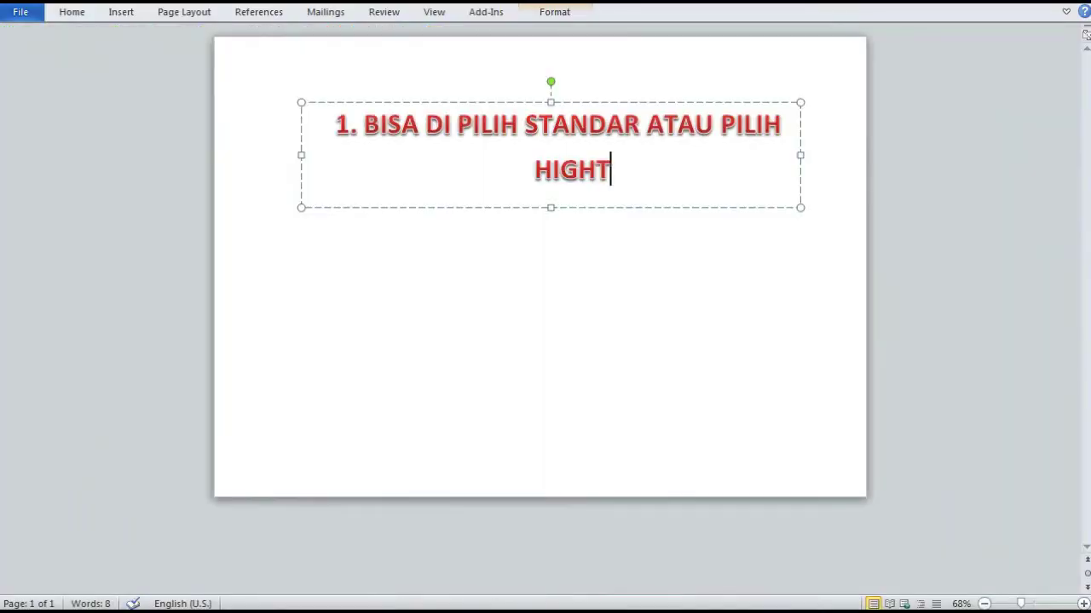
key(ctrl+a)
text(UN)
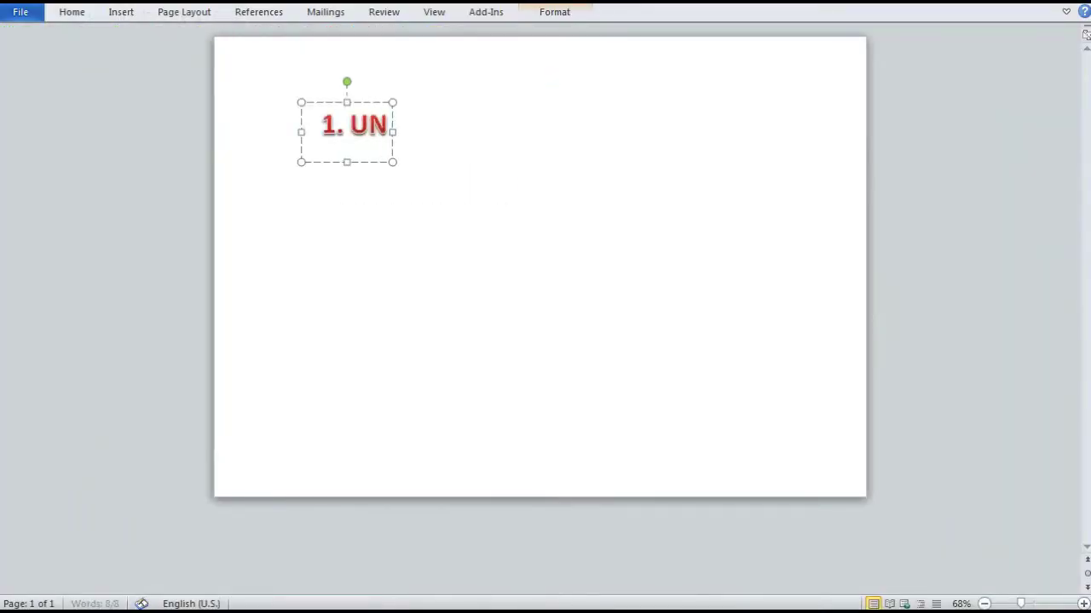
text(TUK)
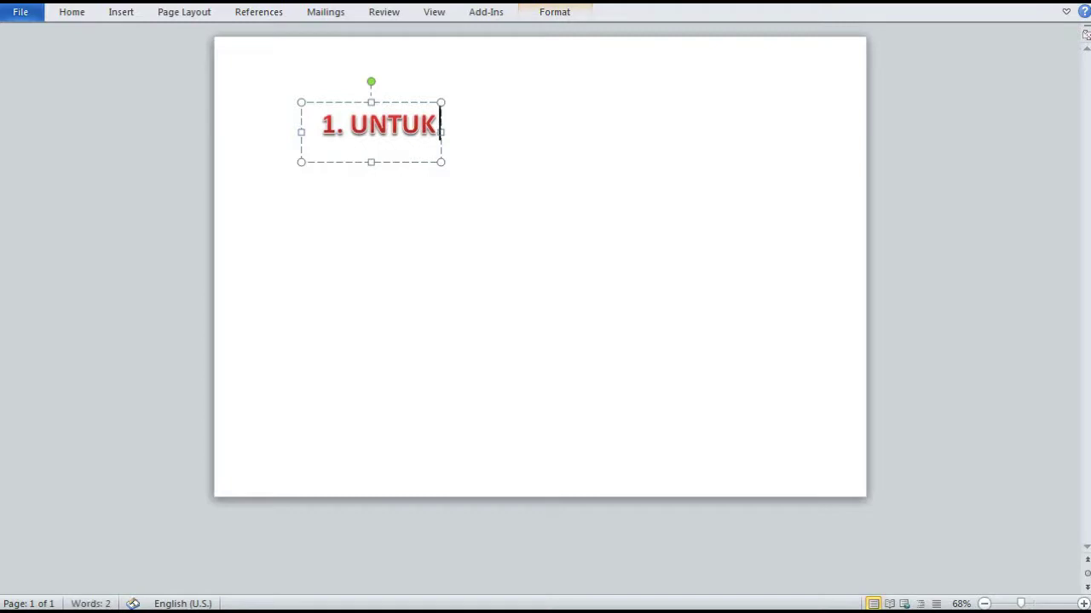
key(BackSpace)
text(UKURAN K)
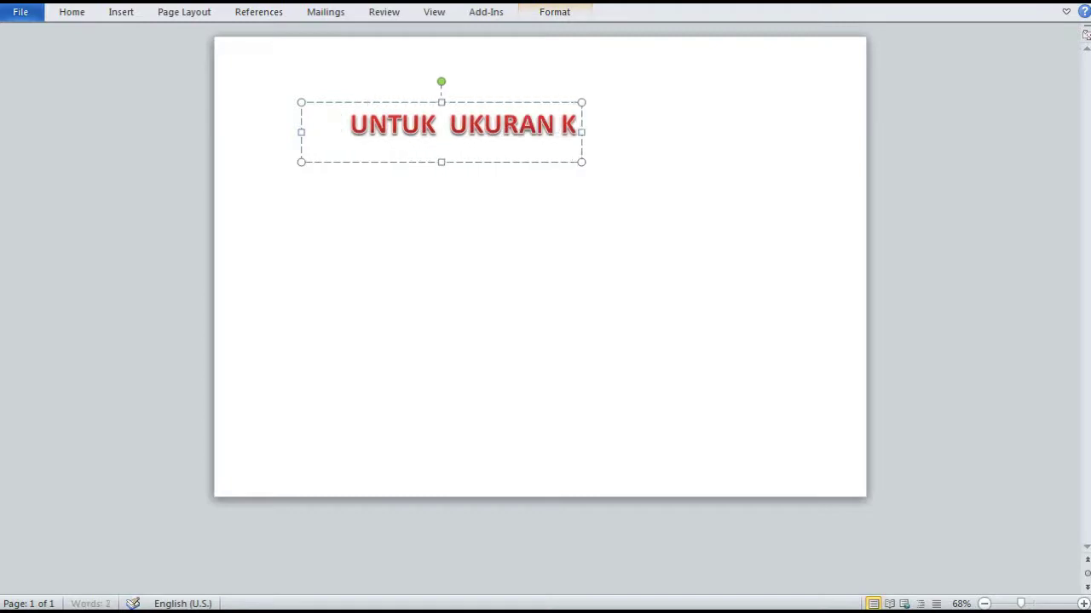
text(ERTAS,)
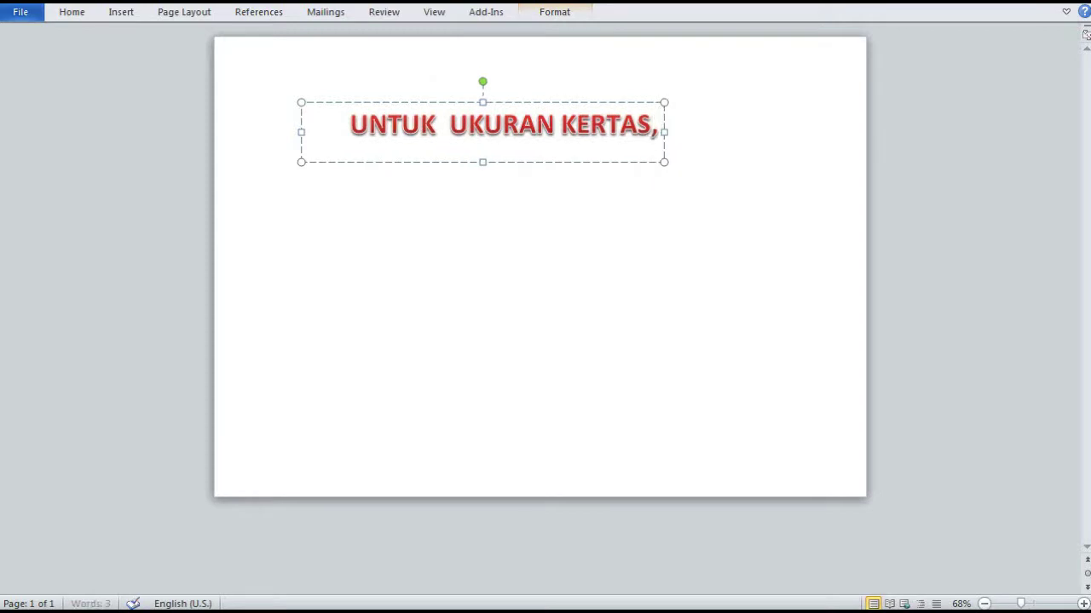
text( SEMENTARA INI)
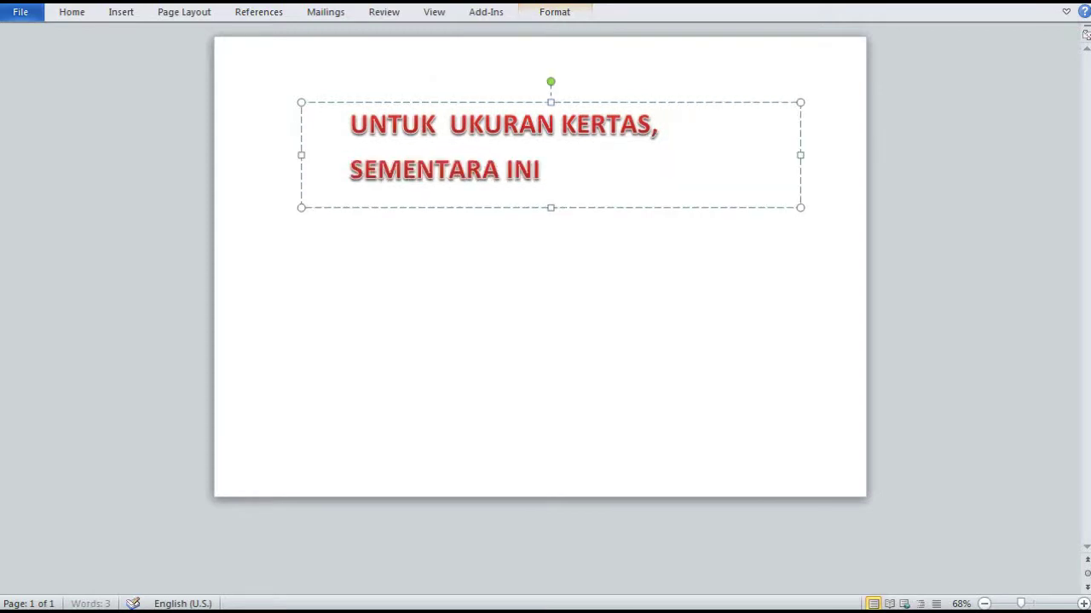
text( PILIH SAJA A)
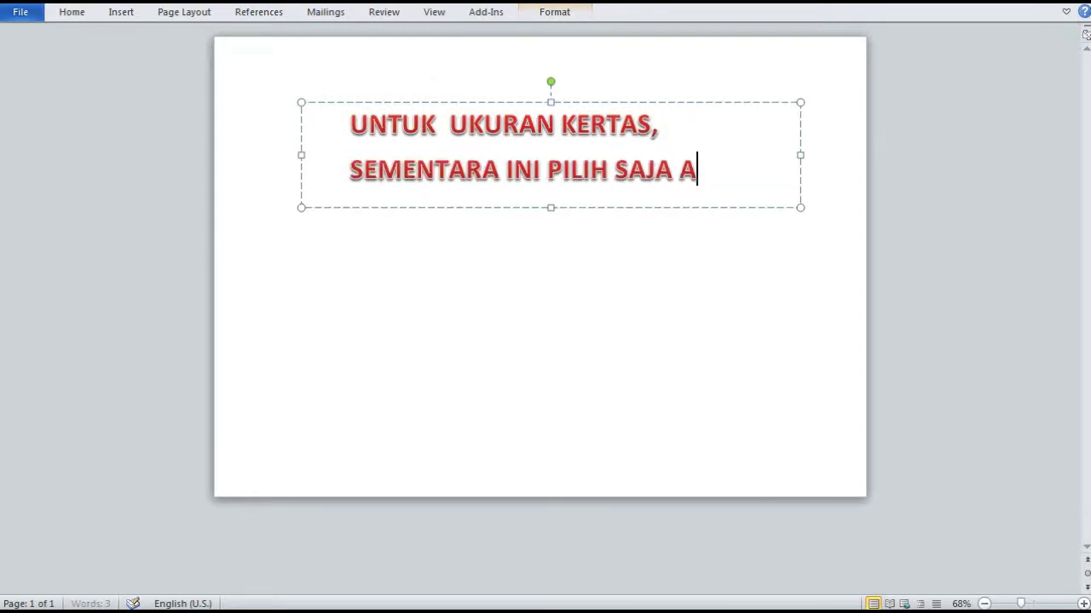
text(4)
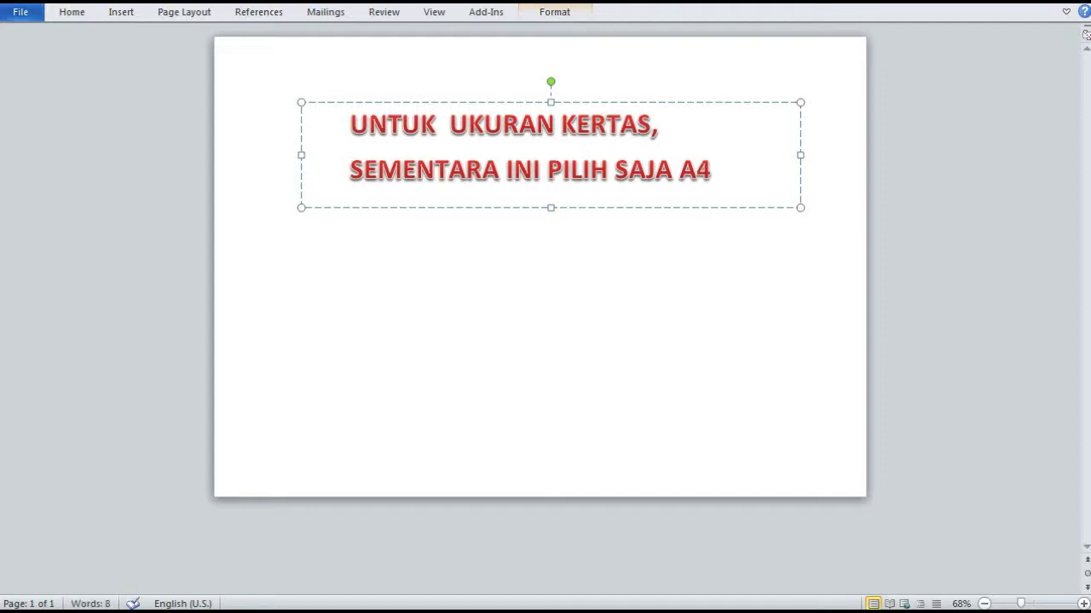
text(, KARE)
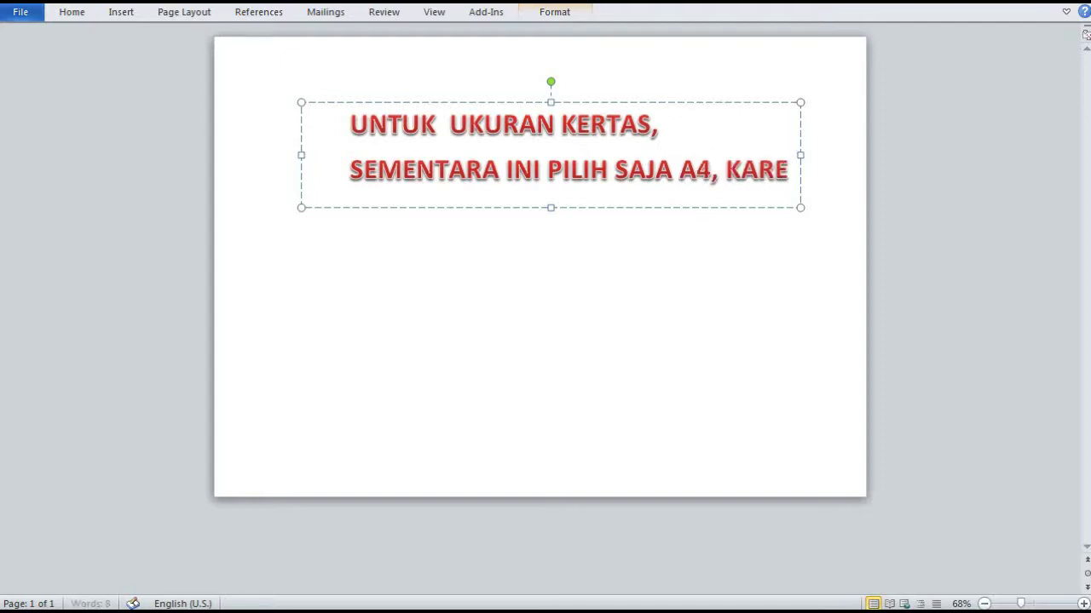
text(NA STANDAR KE)
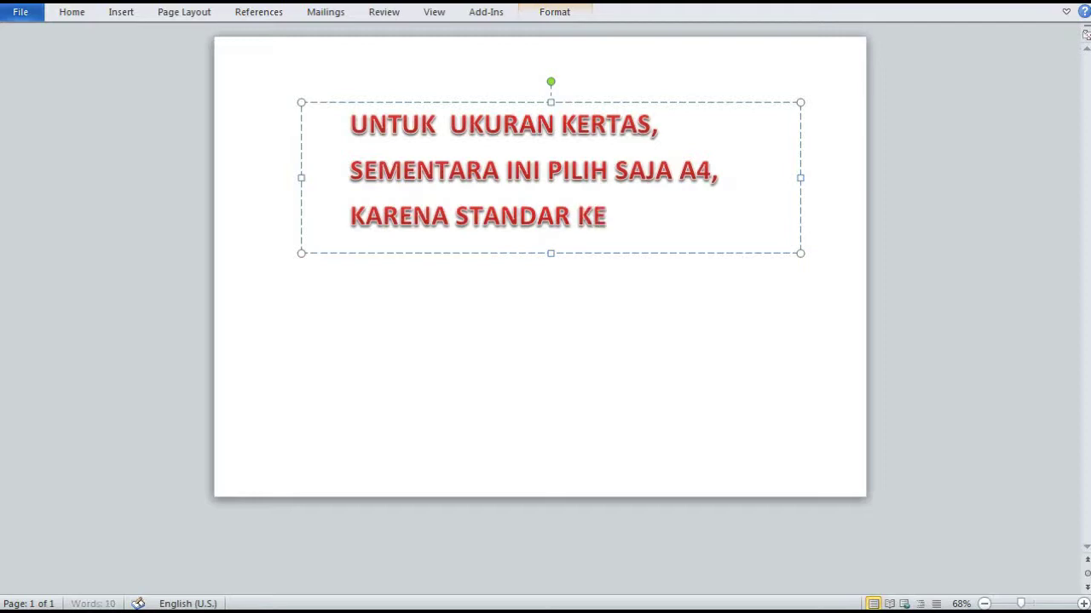
text(RTAS FOT)
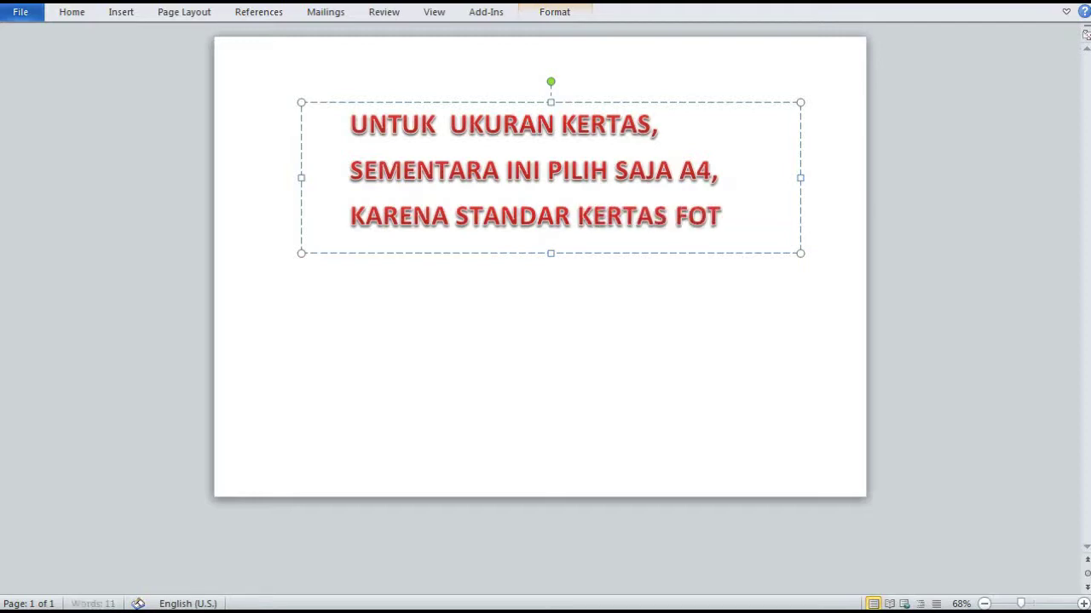
text(O BIASANYA)
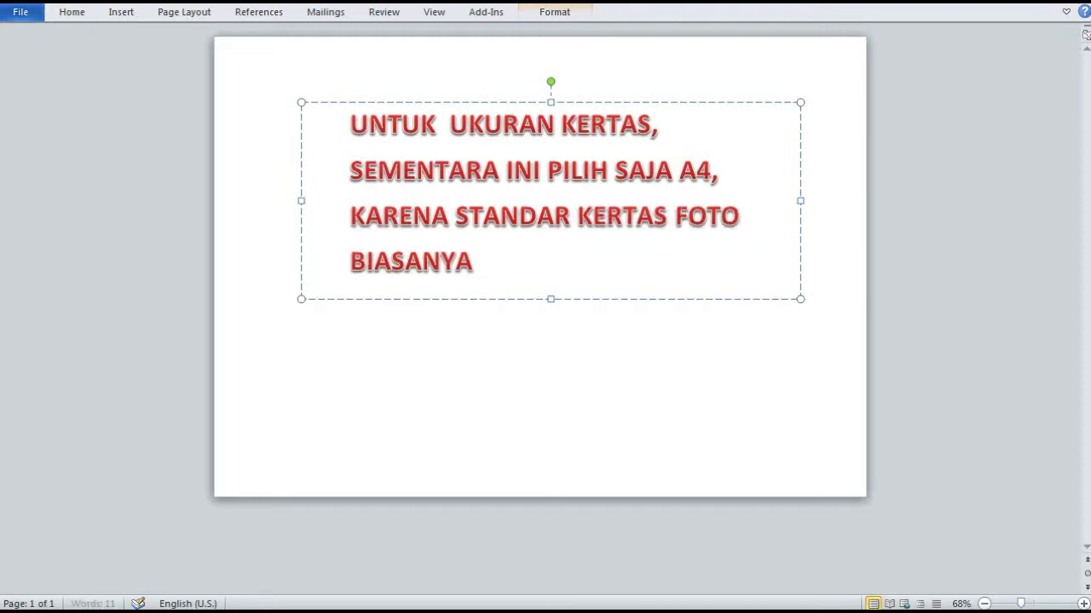
text( A4.)
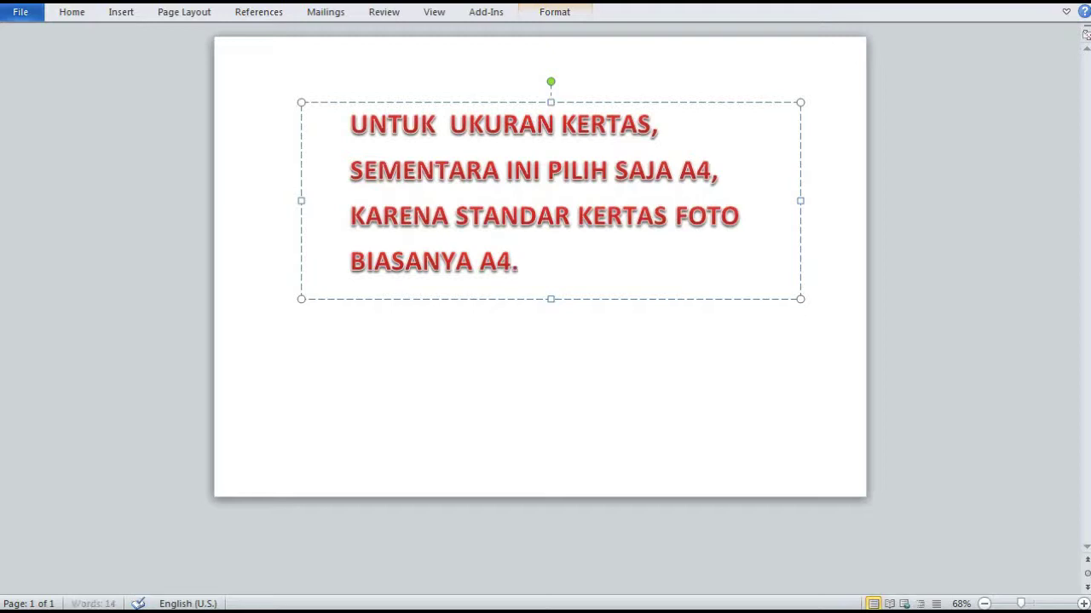
text( TAPI ADA)
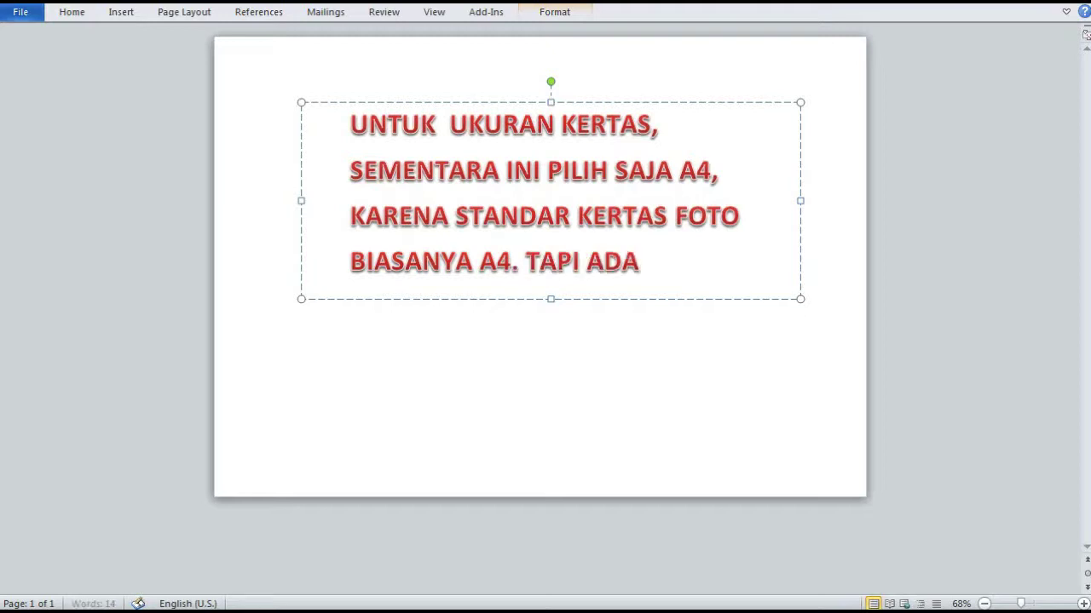
text( JUGA KOK Y)
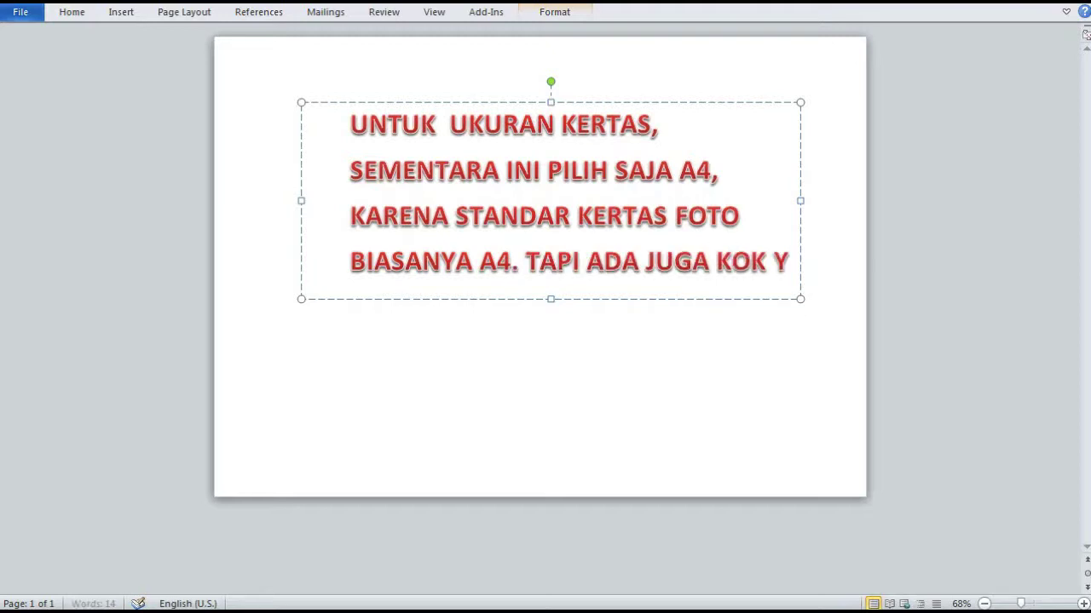
text(ANG S)
key(BackSpace)
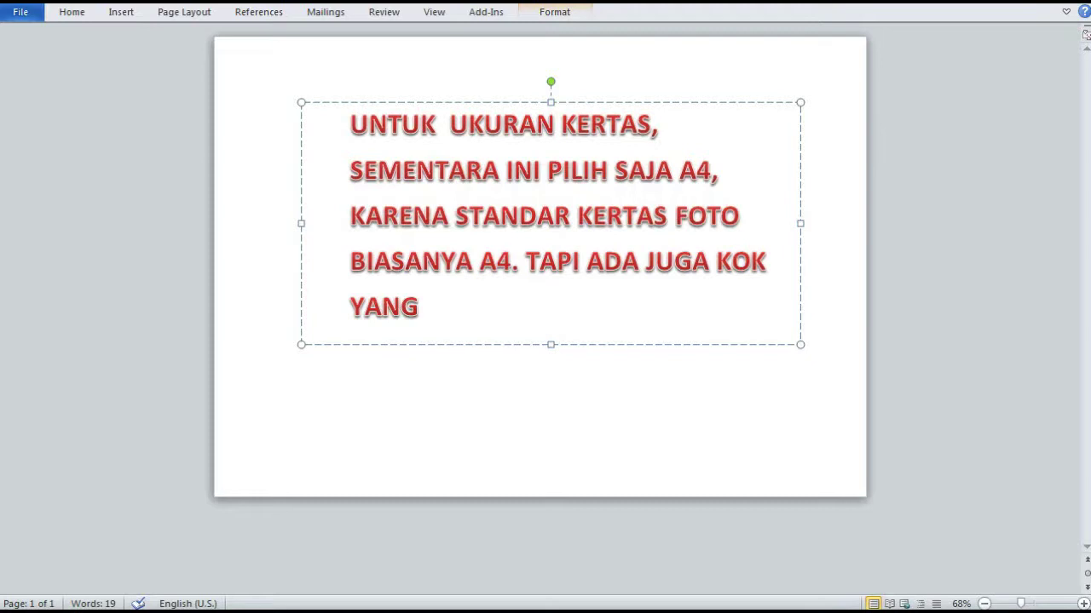
text(UKURAN 3 )
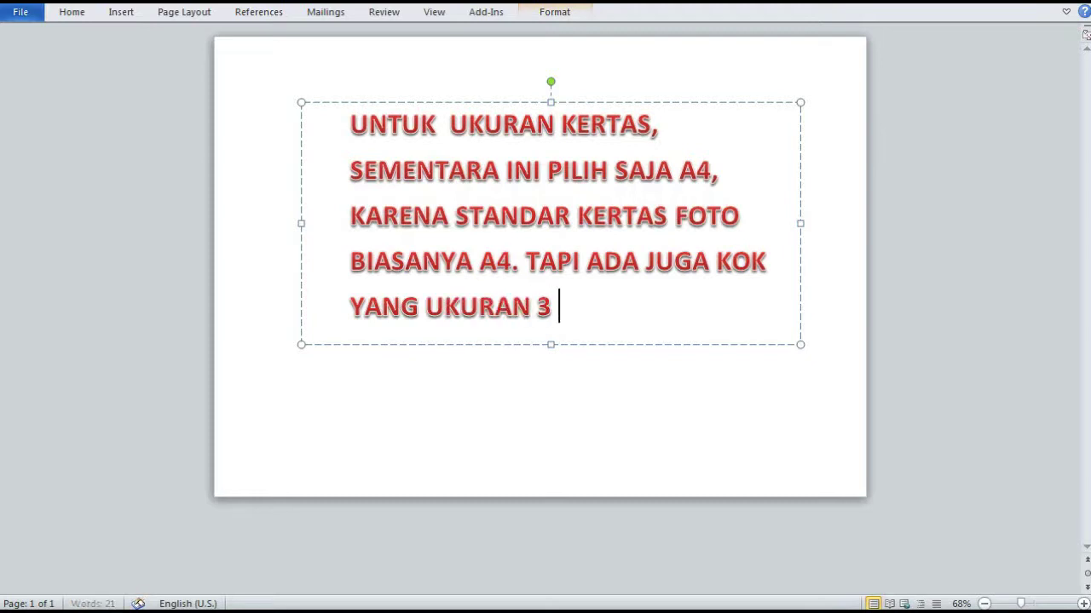
text(R A)
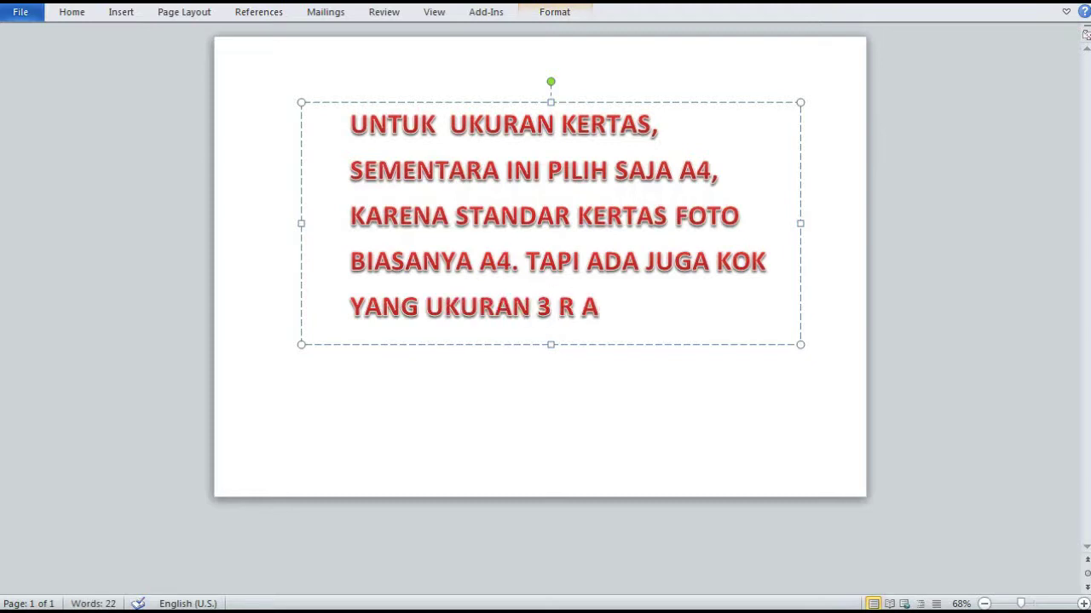
text(TAU F4)
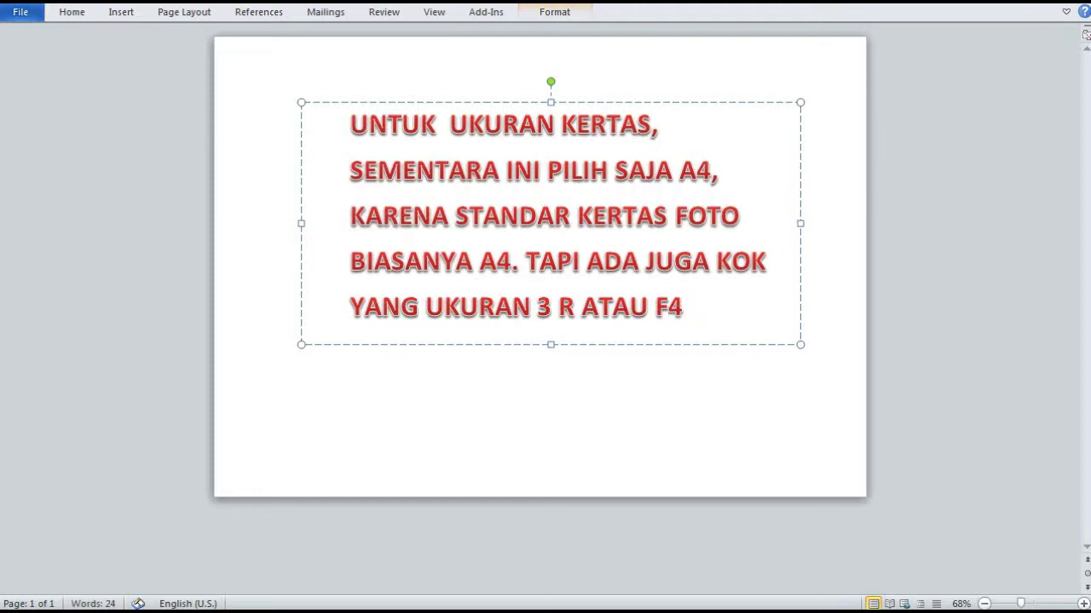
text(. CUMA KEN)
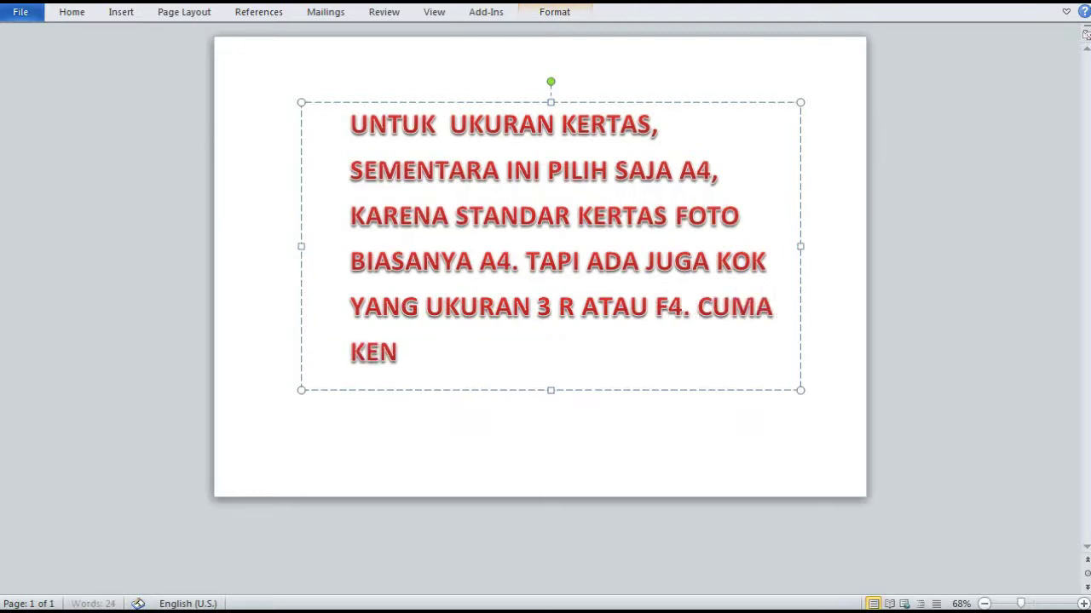
key(BackSpace)
text(A)
key(BackSpace)
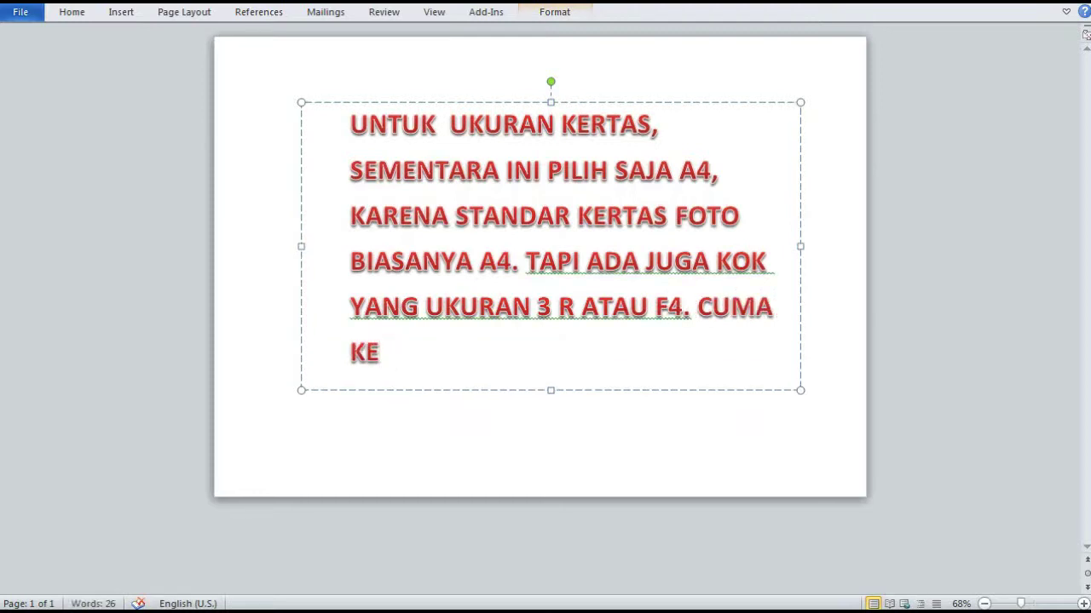
text(BANYAKAN)
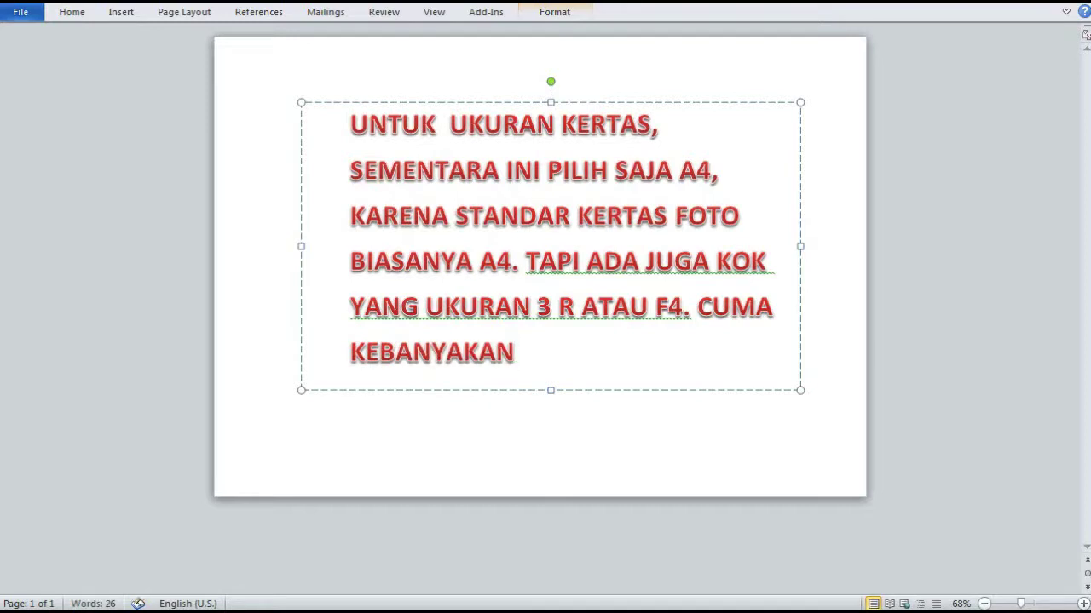
text( Y)
text(ANG DIJUAL)
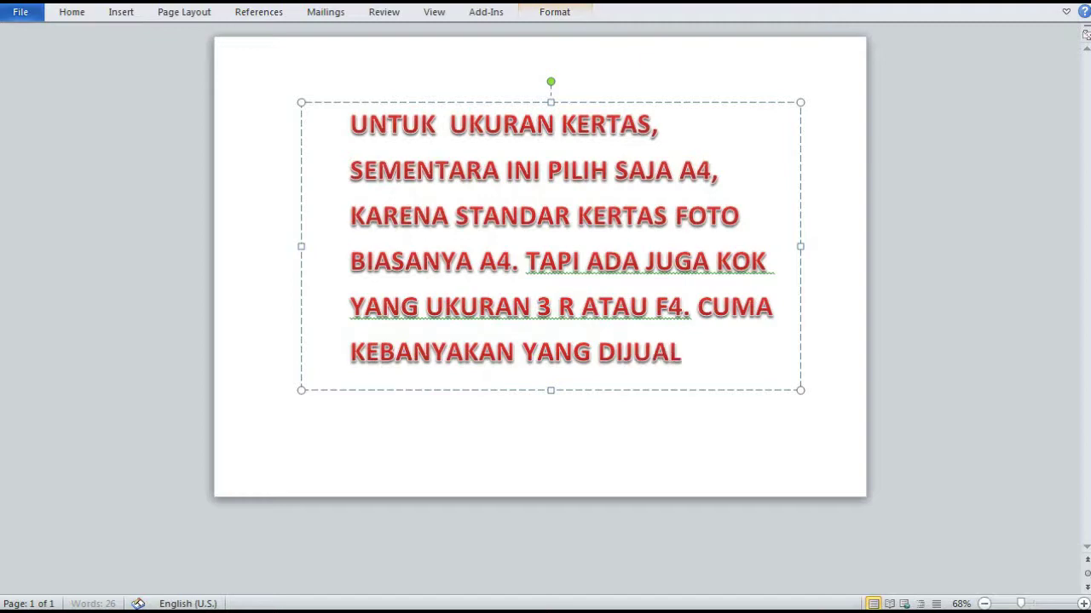
text( UKURAN A4)
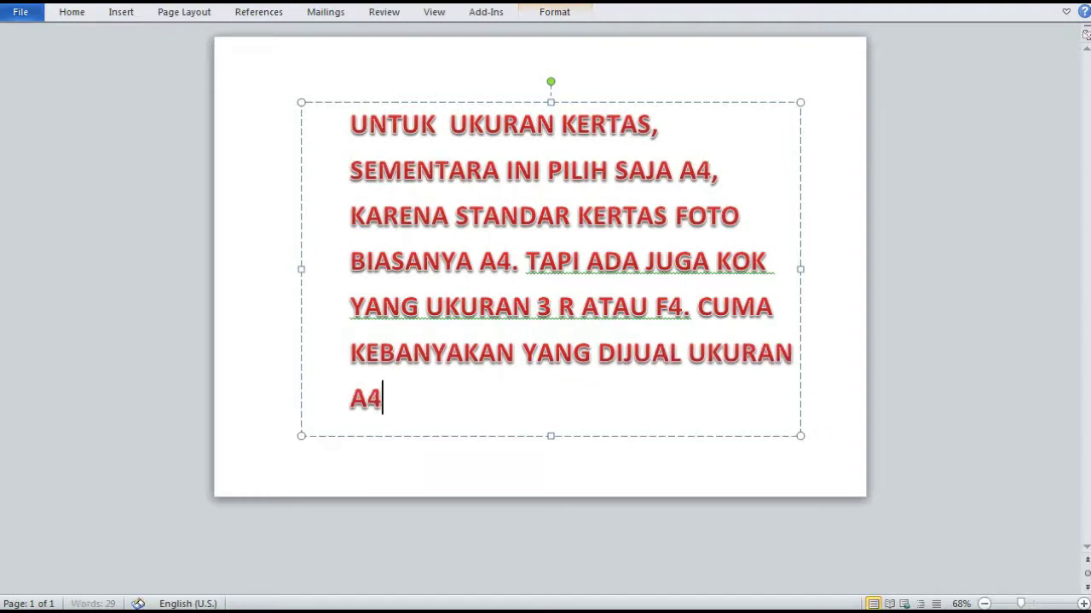
Clear the caption, keep A4 210 x 297 mm, confirm the printer settings and advance to layouts
key(ctrl+a)
key(Delete)
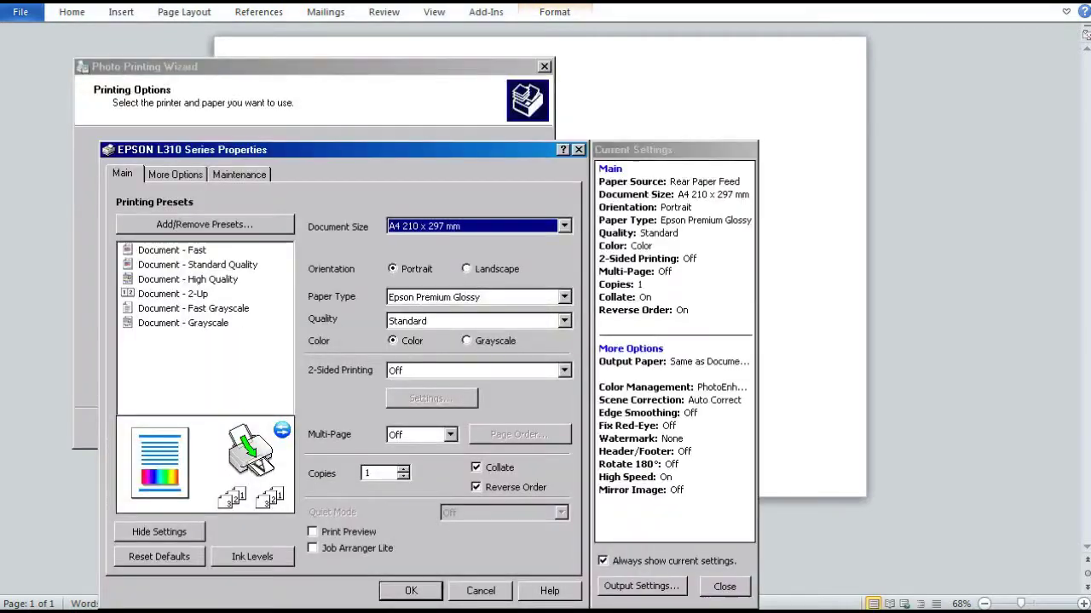
click(564, 226)
click(564, 226)
key(Return)
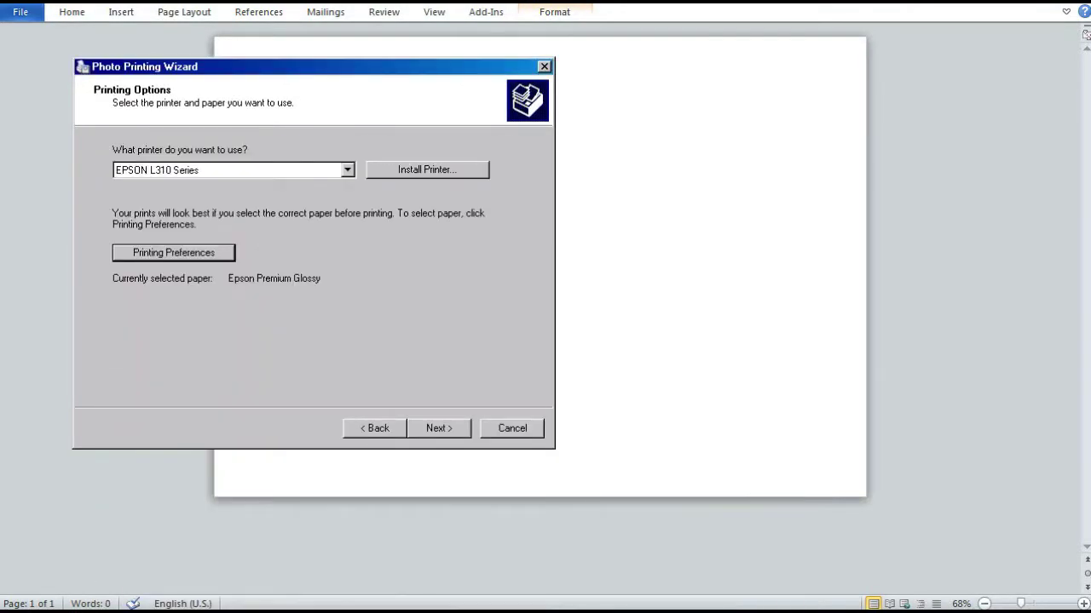
key(Return)
Preview the Full page, Contact sheet, 8 x 10, 5 x 7, 4 x 6 cutout and 4 x 6 album layouts
scroll(204, 264, down, 1)
scroll(205, 264, down, 2)
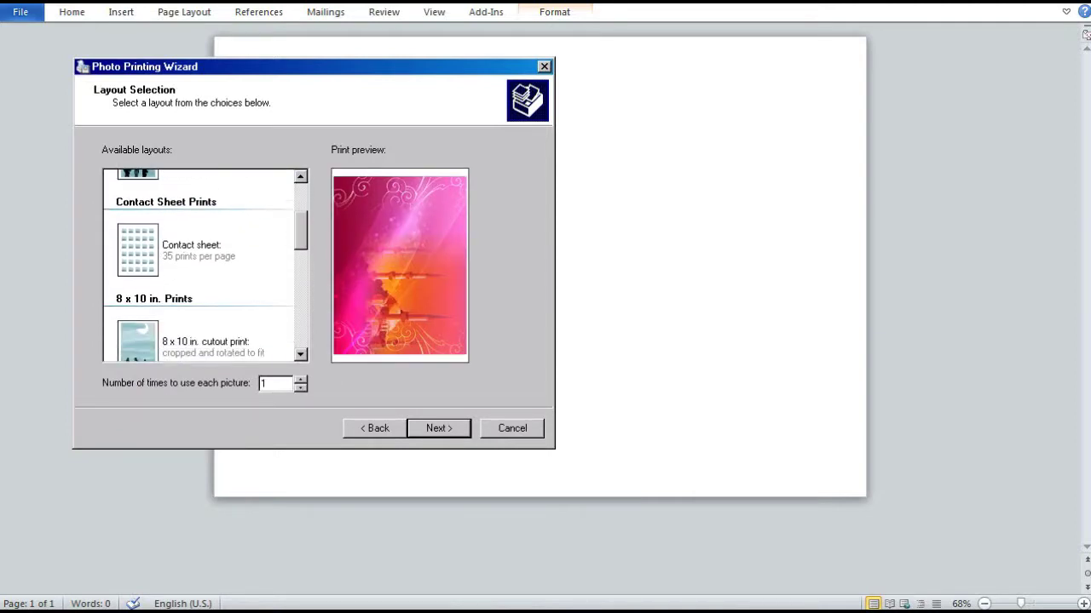
scroll(205, 264, up, 1)
scroll(204, 264, up, 1)
click(205, 215)
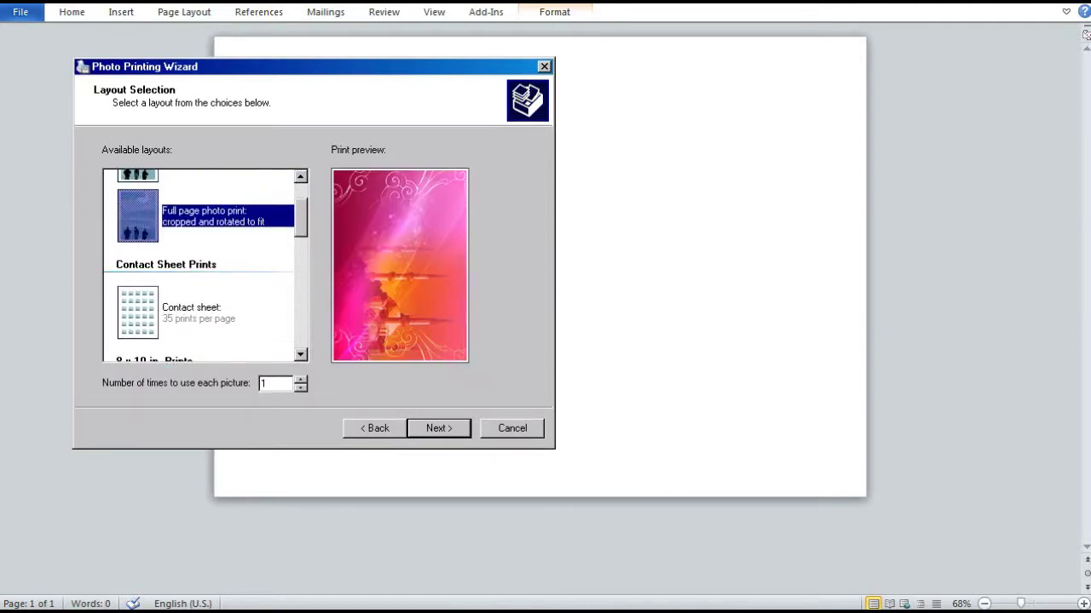
click(196, 313)
scroll(205, 264, down, 1)
scroll(204, 264, down, 1)
click(204, 230)
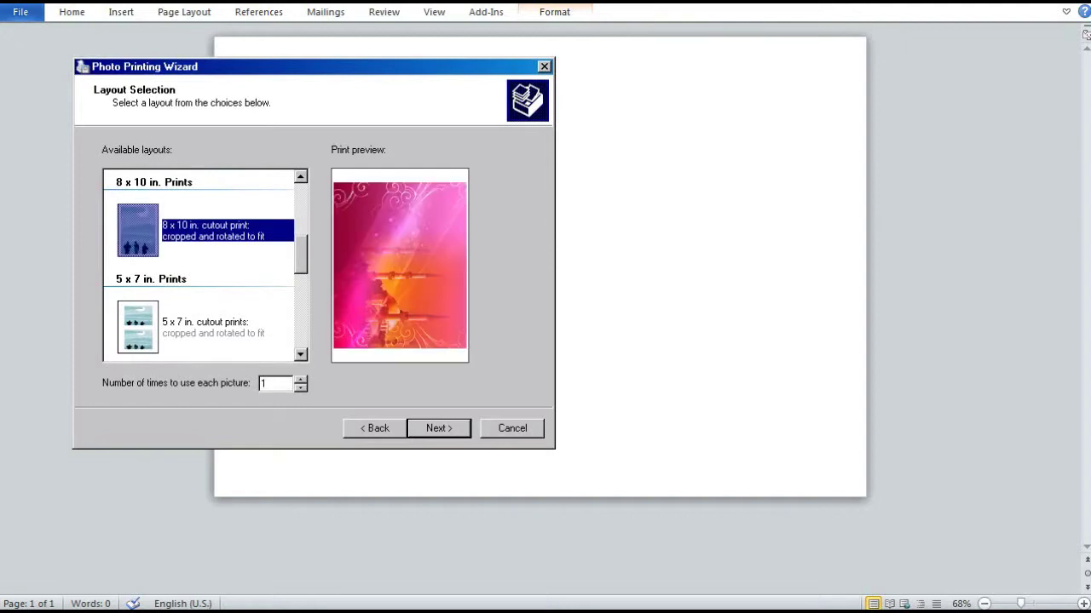
click(204, 327)
scroll(204, 264, down, 1)
click(204, 309)
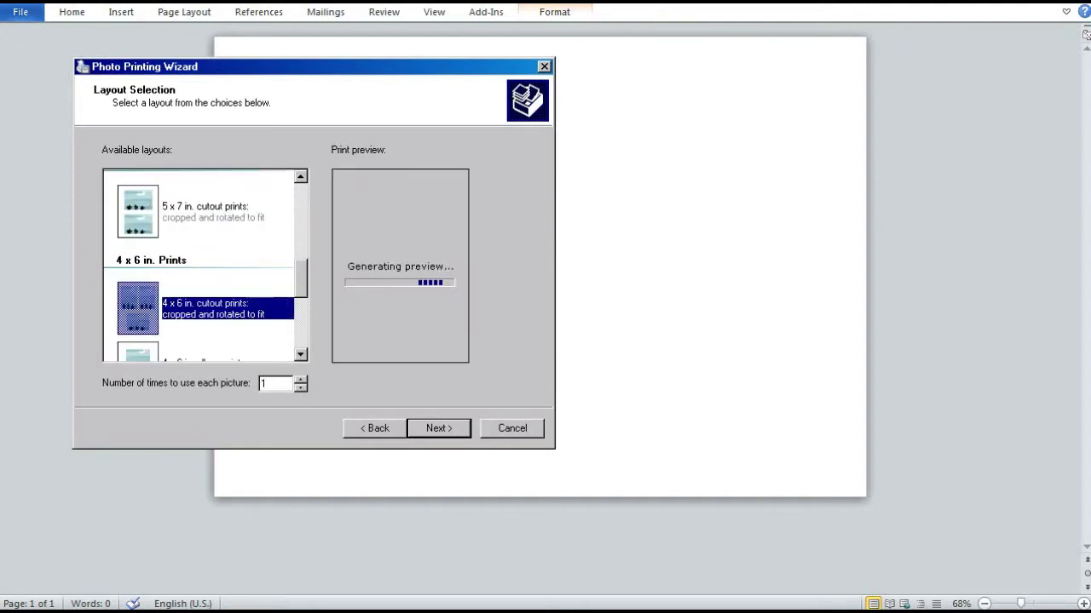
scroll(204, 264, down, 1)
click(205, 289)
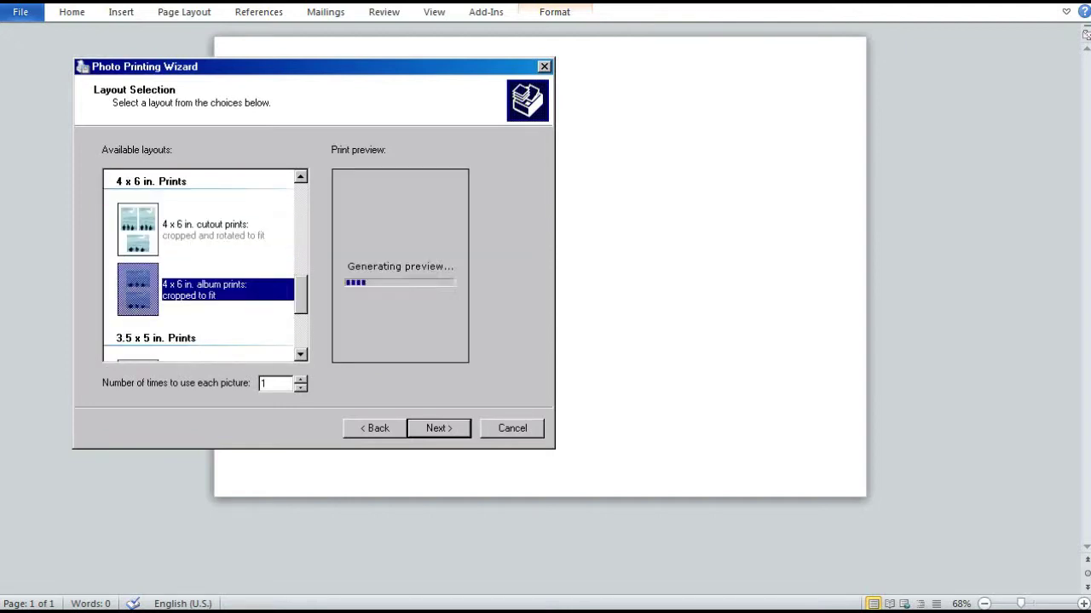
Preview the 3.5 x 5 in. cutout and Wallet layouts, then select 4 x 6 in. album prints
scroll(205, 265, down, 1)
click(204, 245)
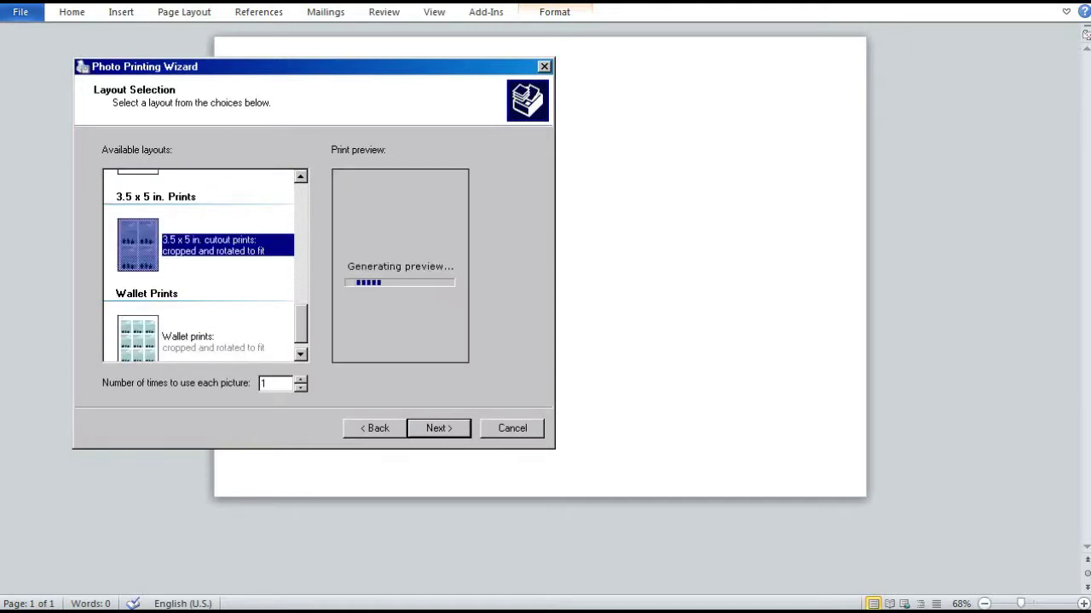
click(205, 341)
scroll(205, 264, down, 1)
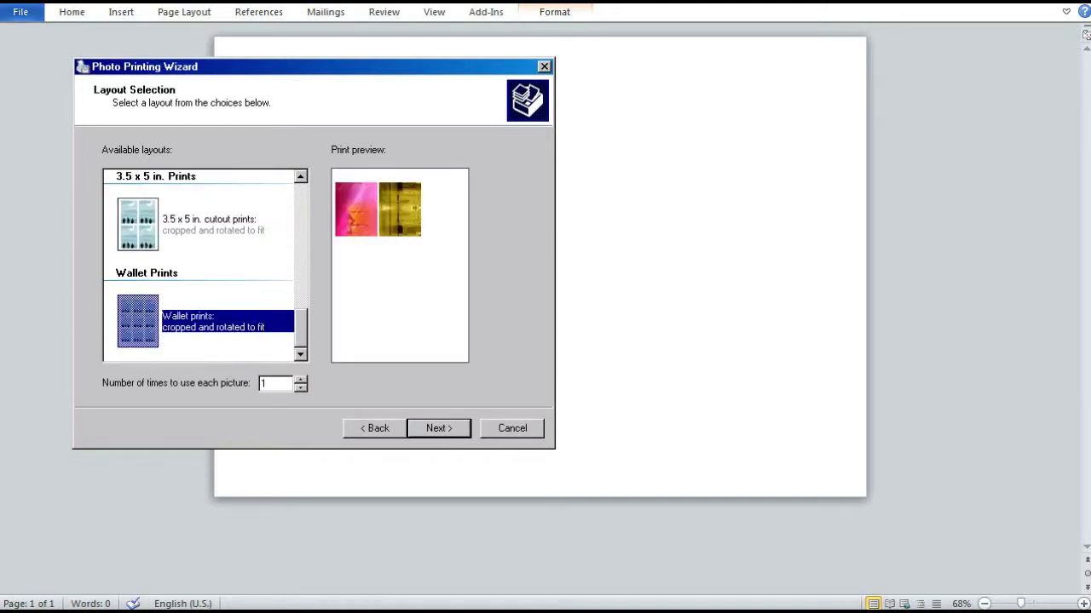
click(205, 224)
scroll(204, 264, up, 2)
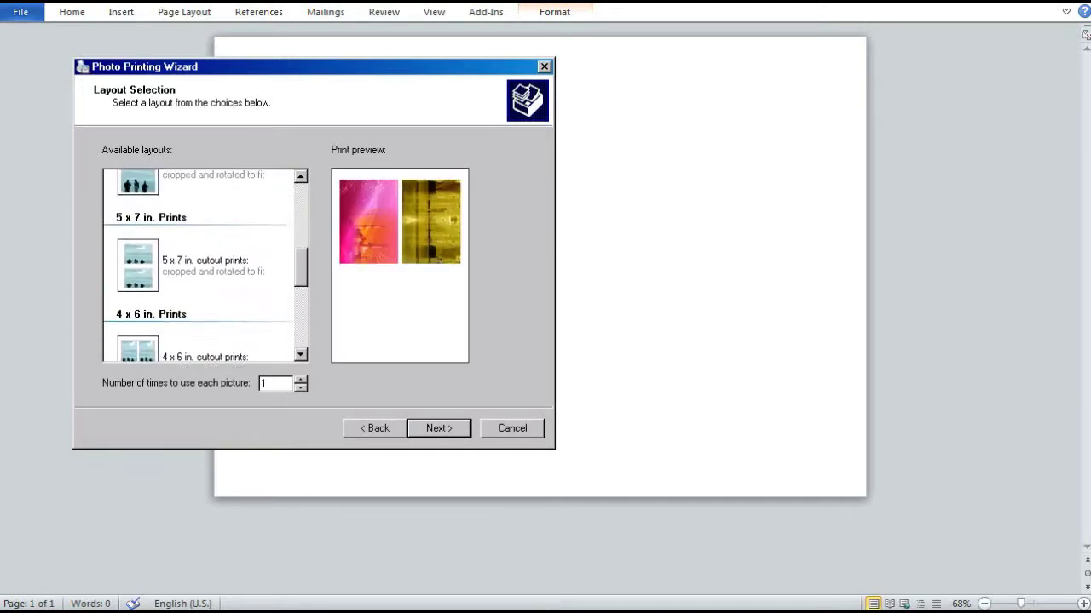
scroll(205, 264, up, 2)
scroll(205, 264, up, 1)
scroll(205, 264, up, 1)
scroll(204, 264, down, 3)
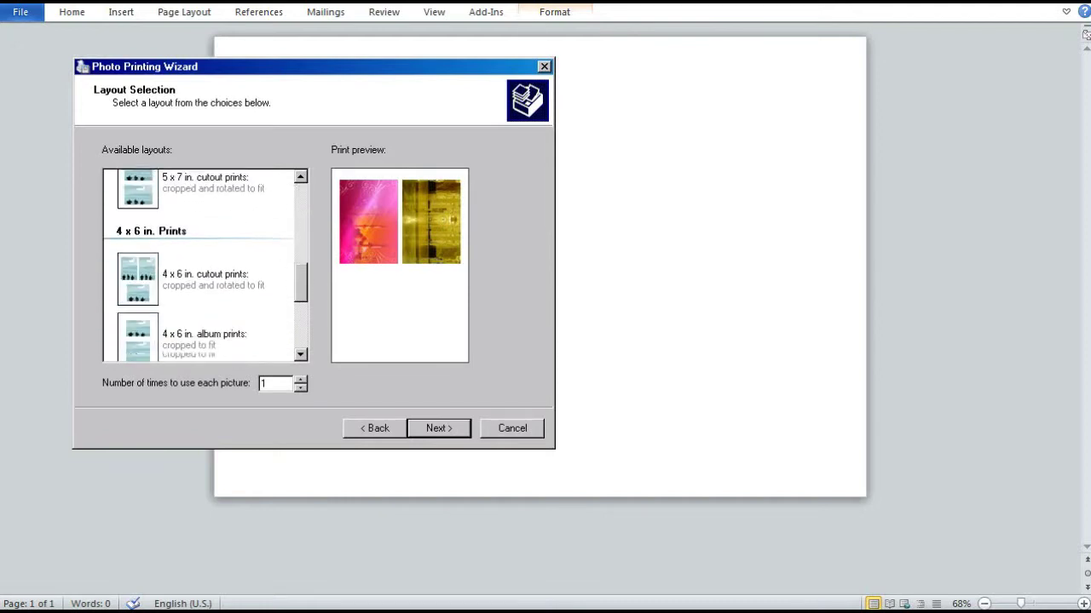
scroll(205, 264, down, 2)
click(205, 247)
Close the wizard and type a caption asking viewers to pick a size: 1R, 2R, 3R, 5R, ATAU 10R
key(Escape)
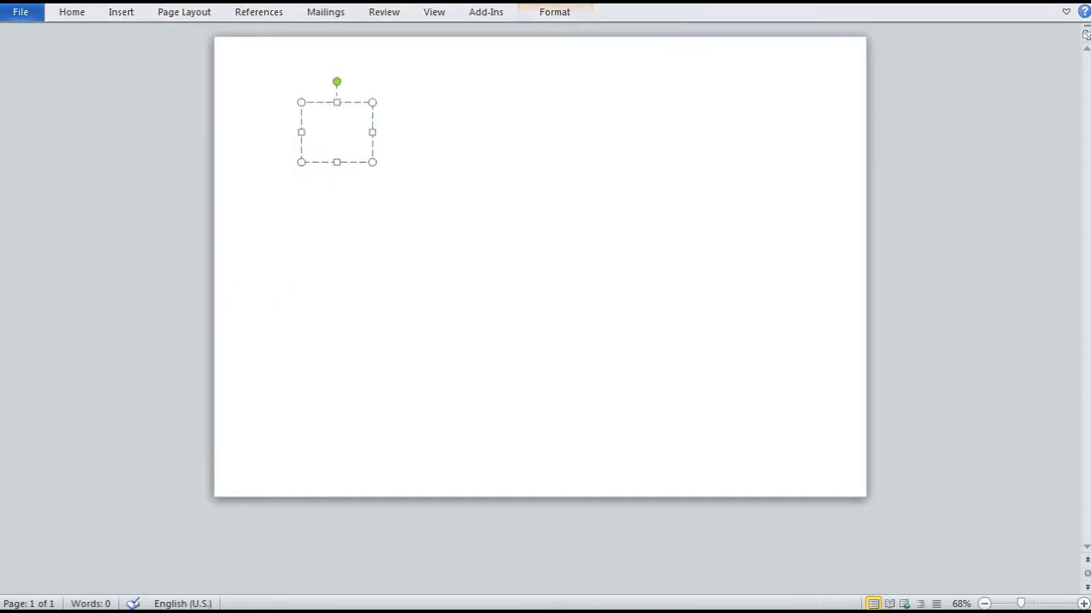
text(NAJ)
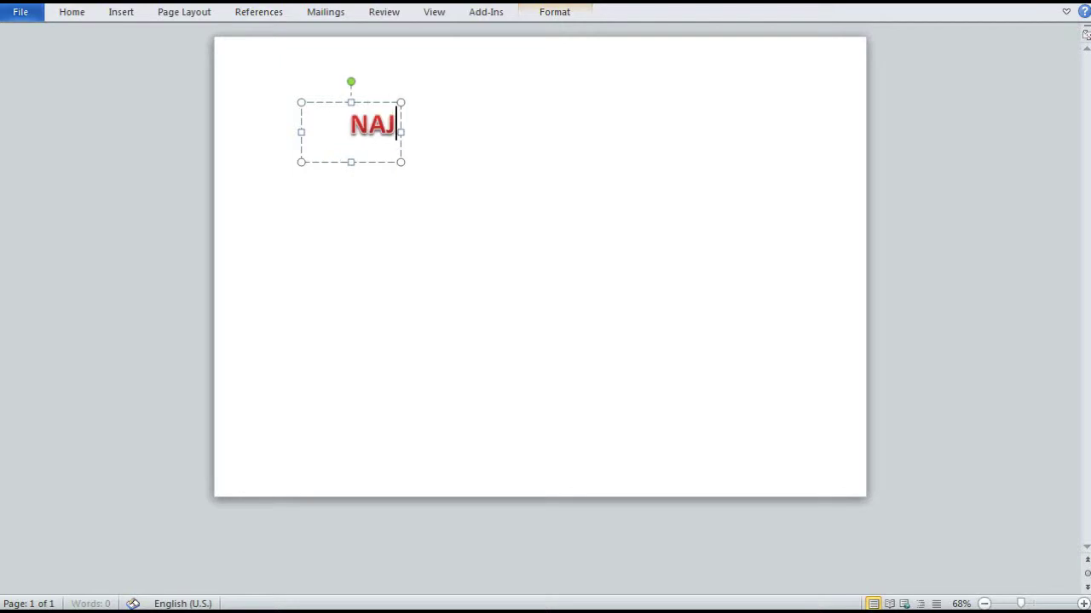
key(BackSpace)
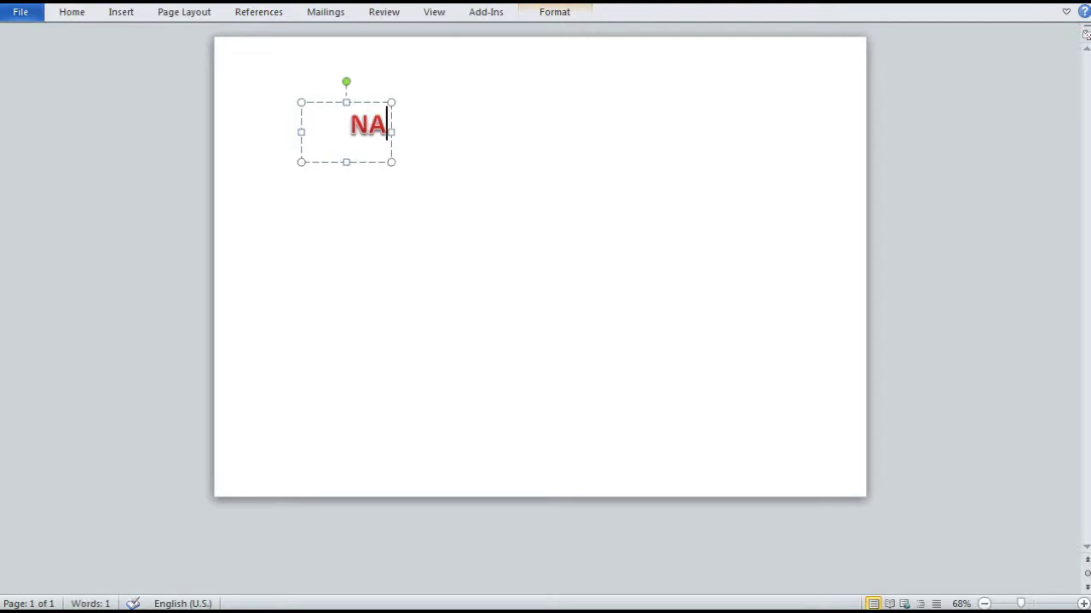
text(H, PADA HALA)
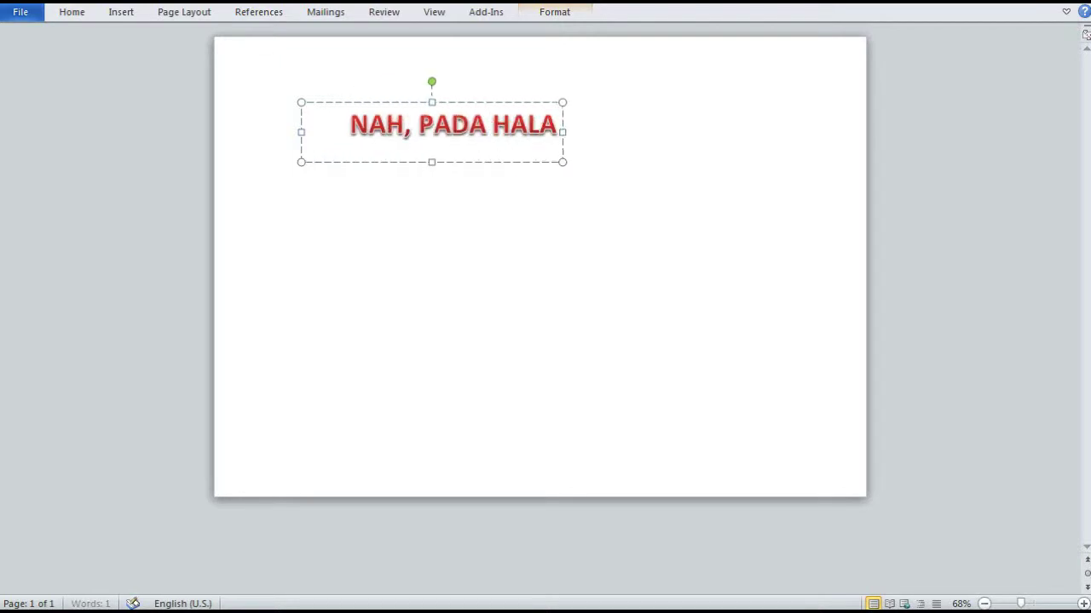
text(MAN /)
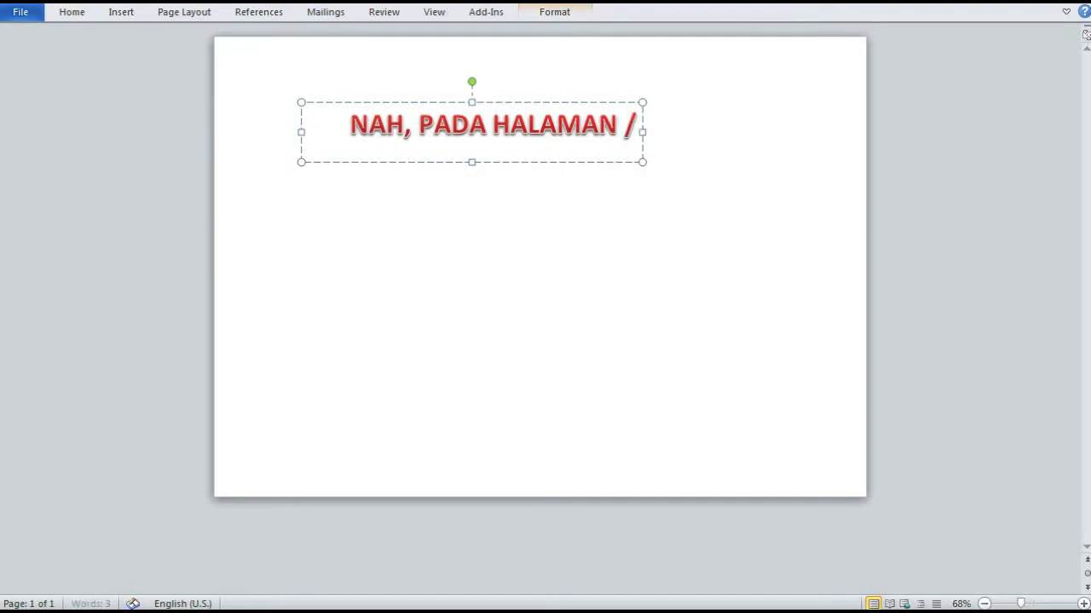
text( MENU YANG)
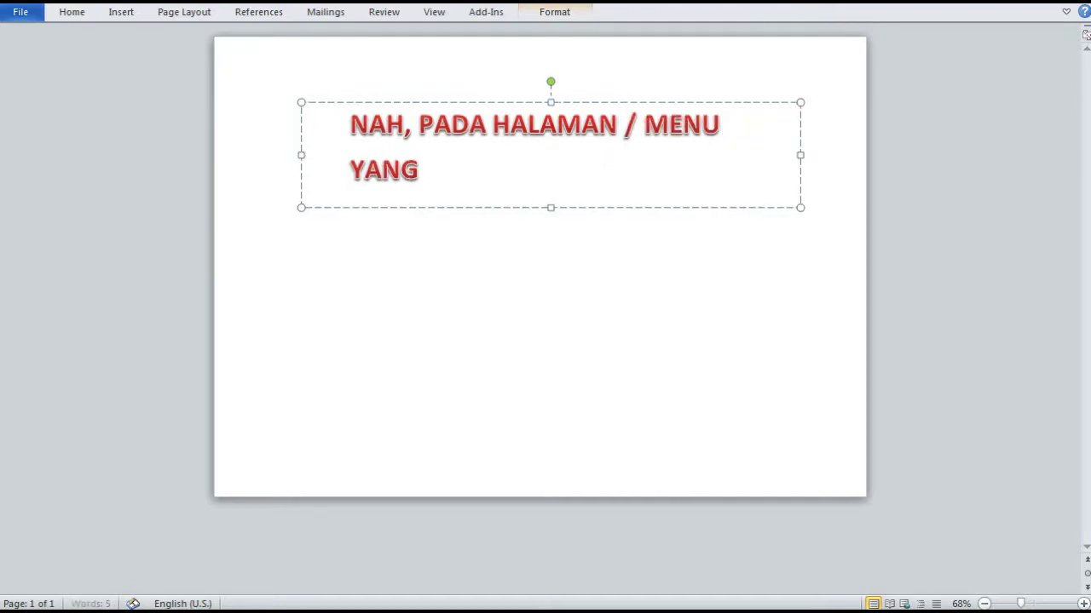
text( BARUSAJA KITA)
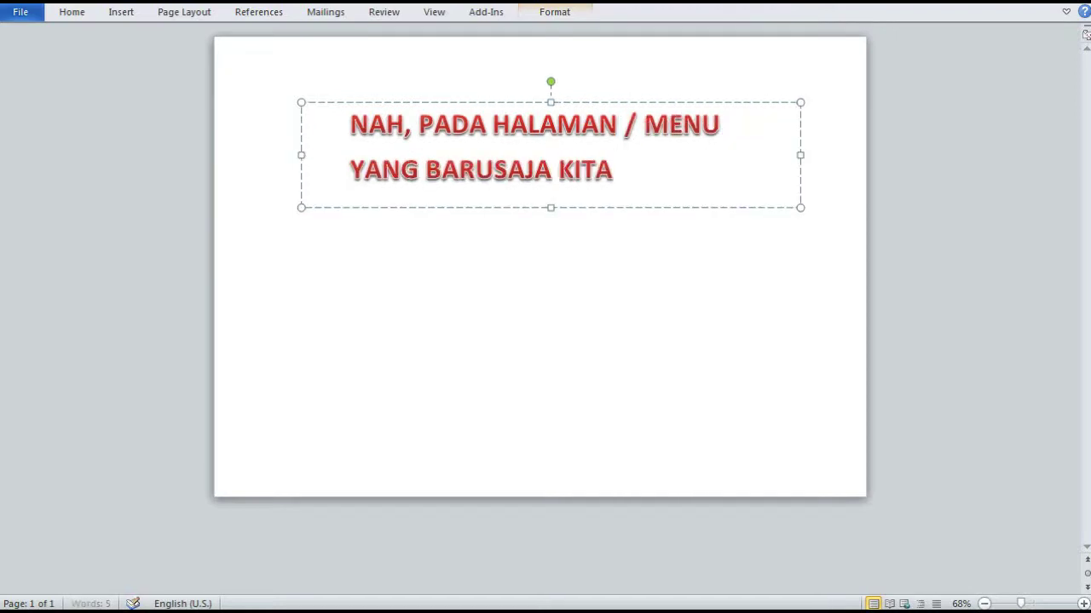
text( LIHAT)
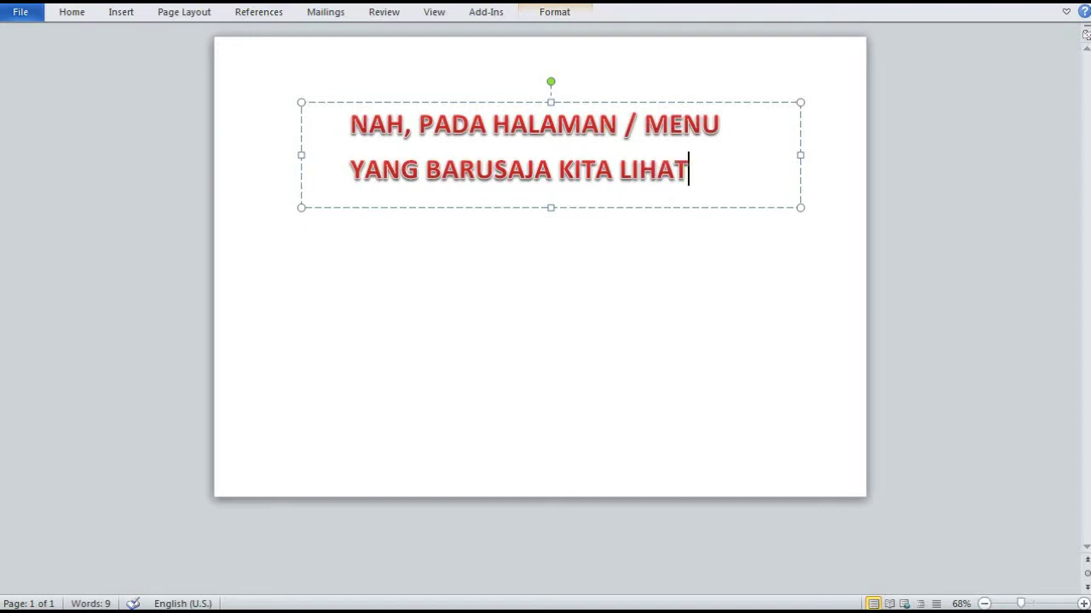
text(, SILAHKAN)
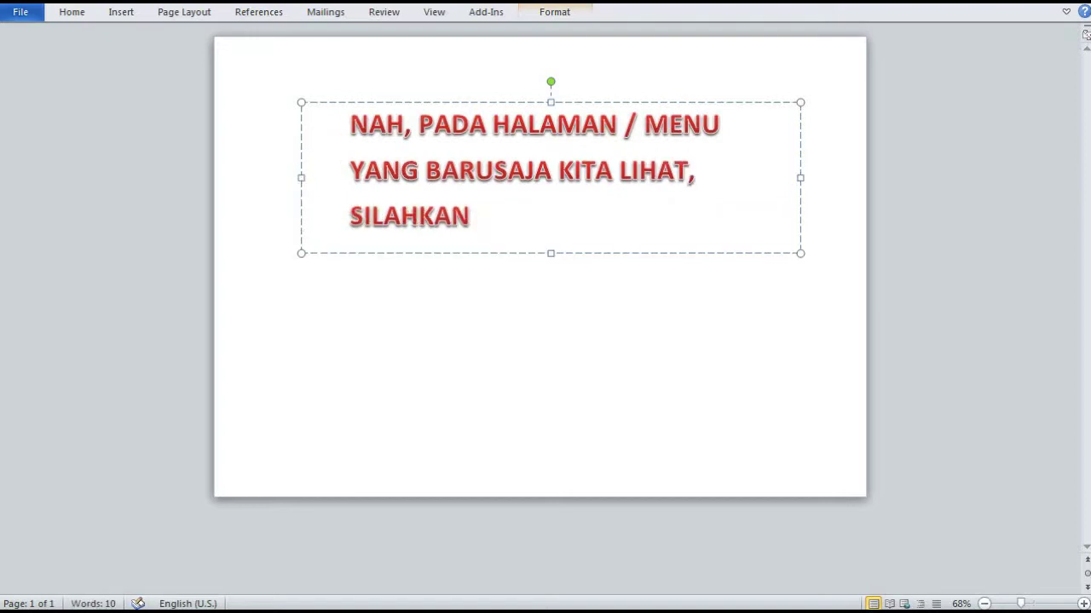
text( PILIHAN UKURA)
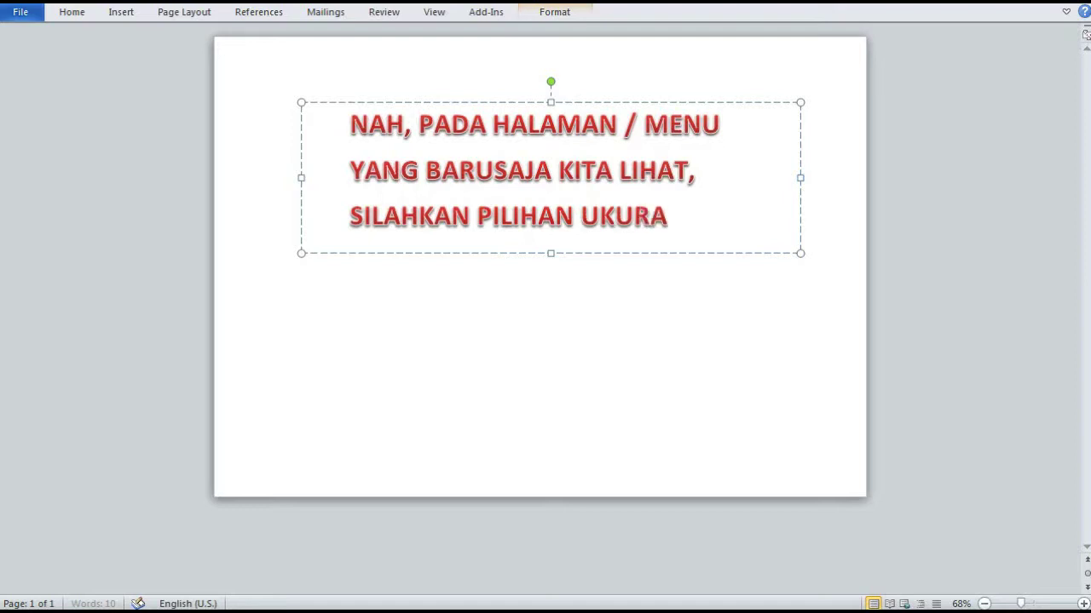
text(N YA)
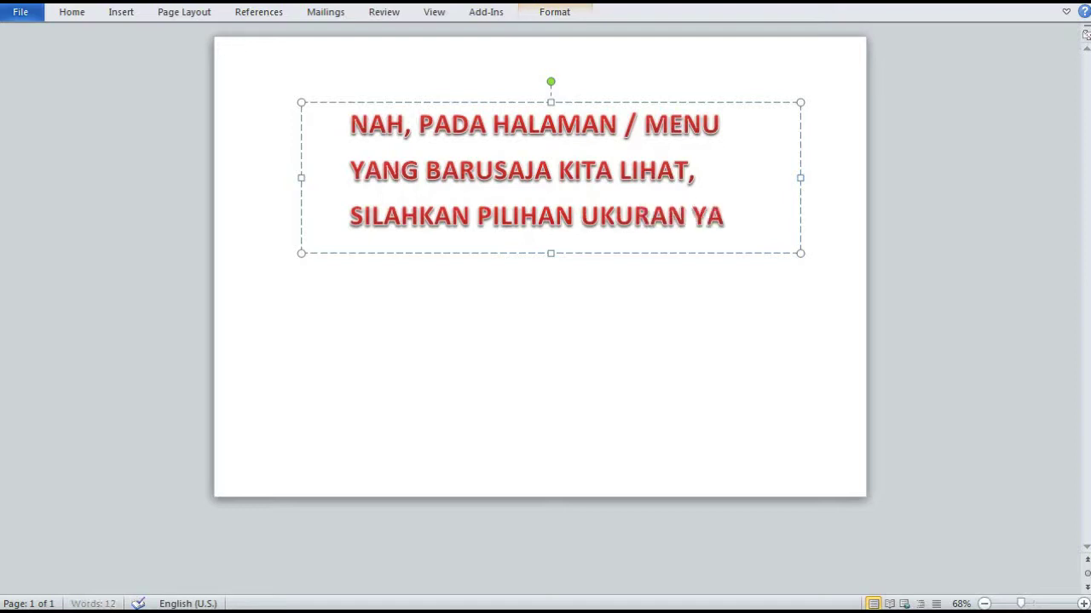
text(NG ANDA INGI)
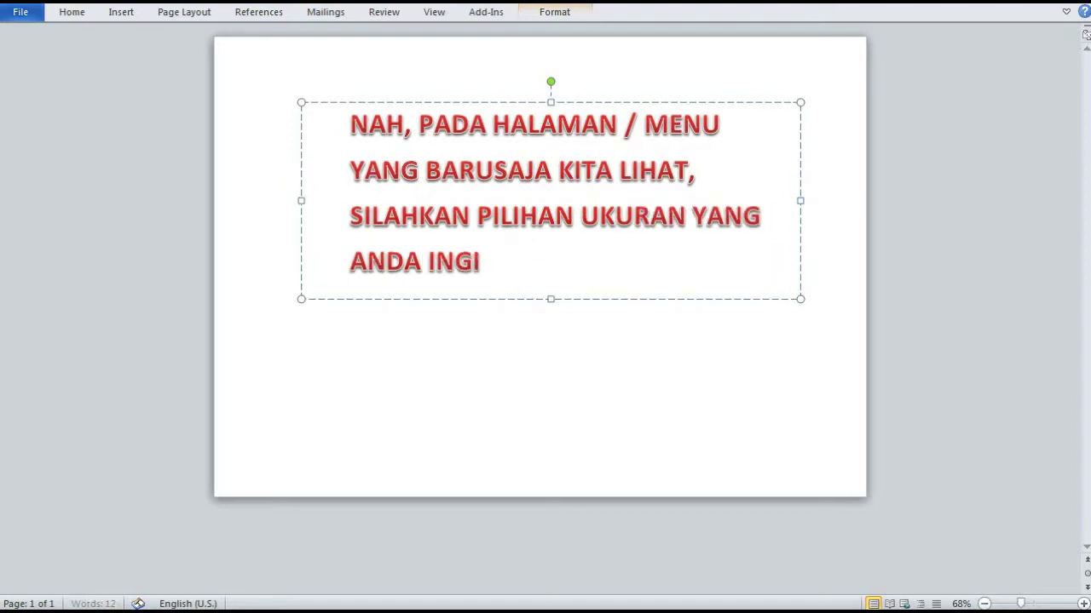
text(NKAN. BI)
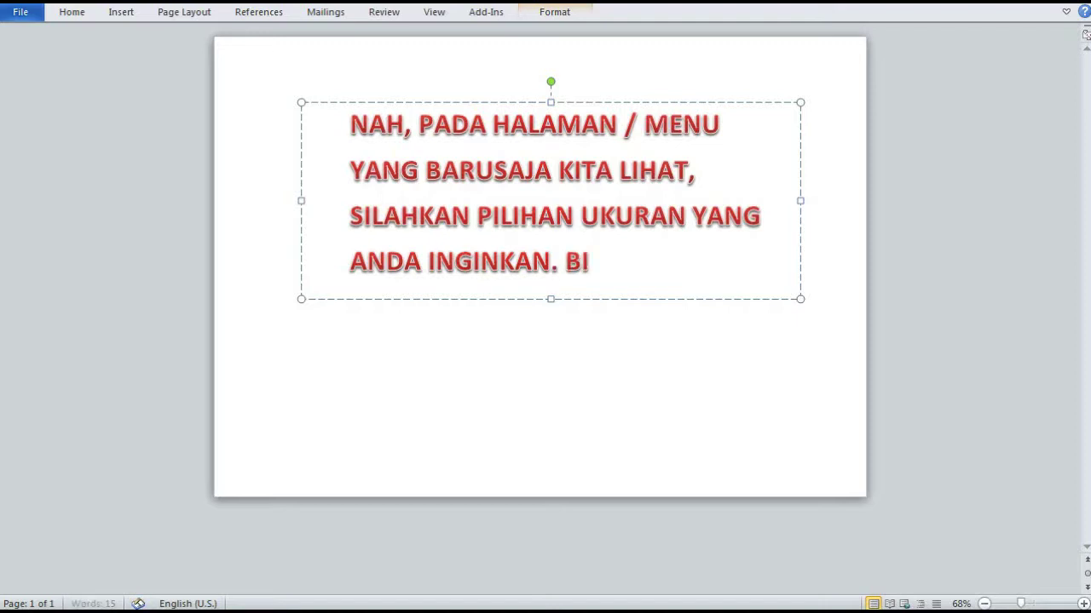
text(SA U)
text(KU)
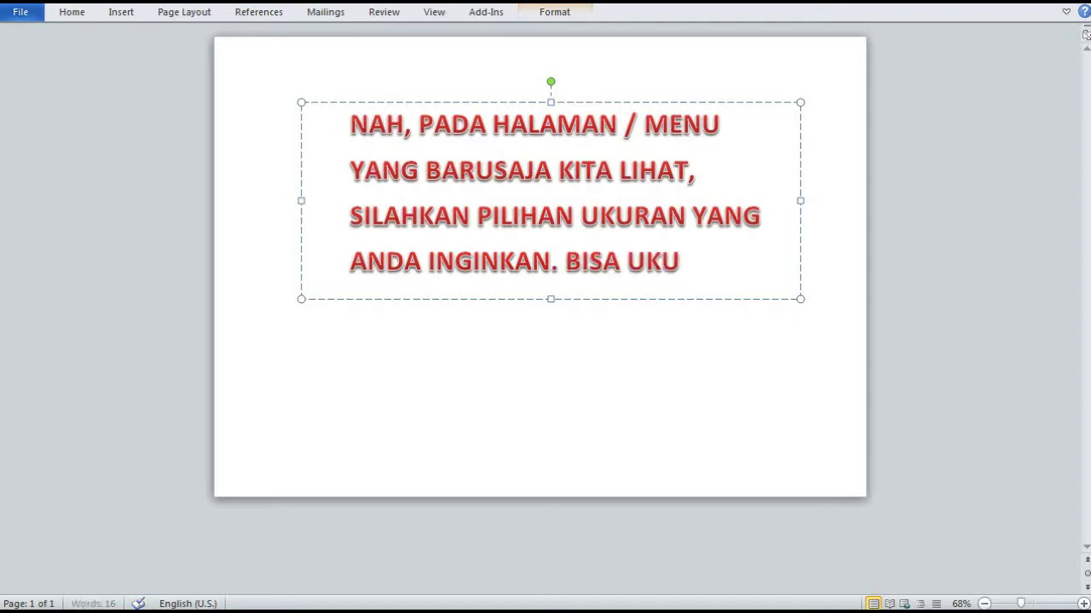
text(RAN 3)
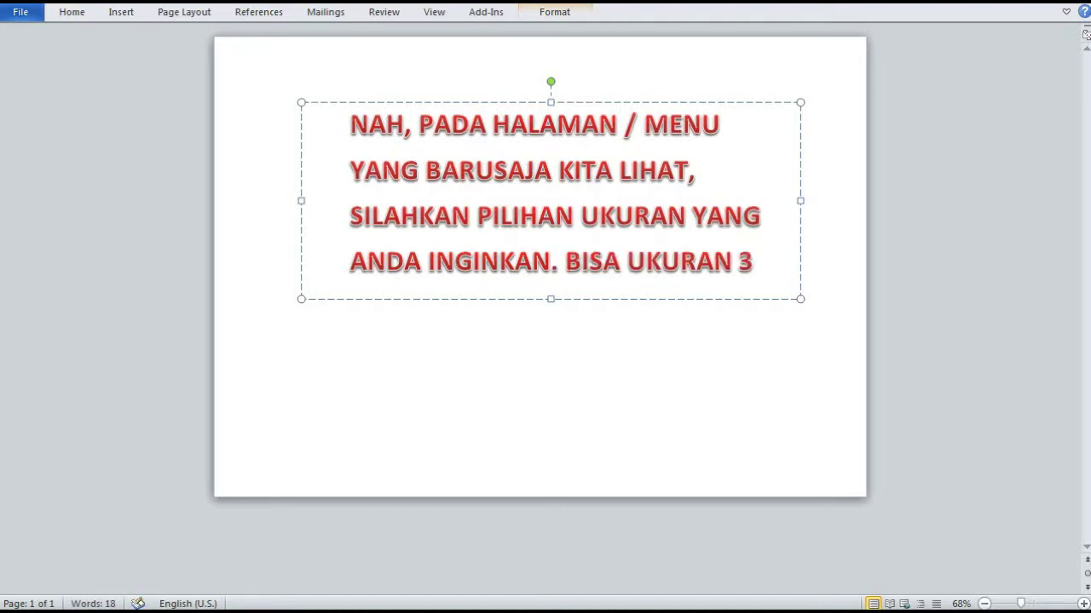
key(BackSpace)
text(1)
text(R)
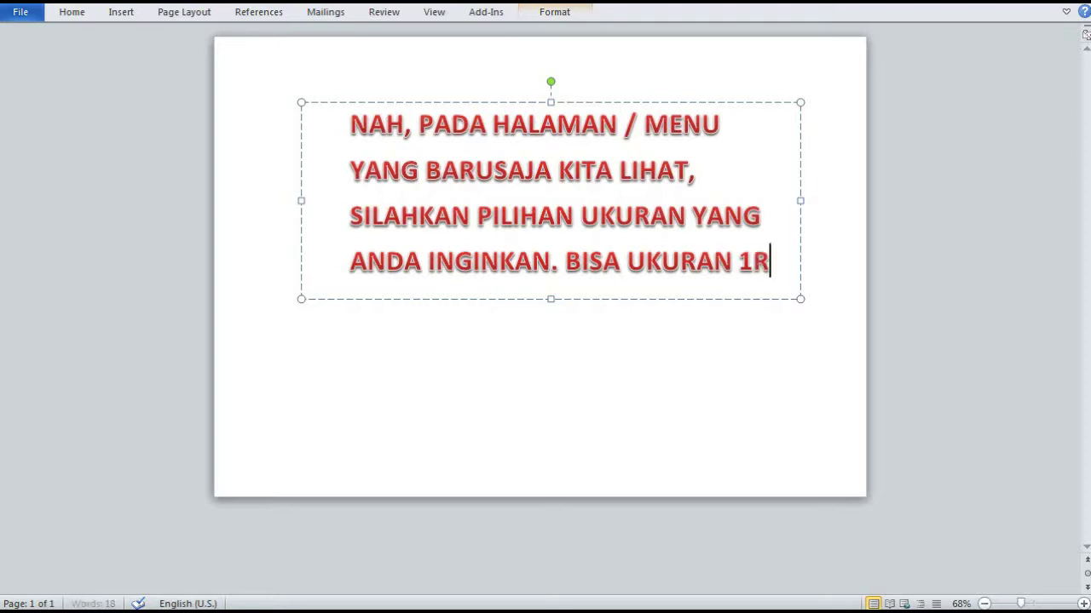
text(,)
text( 2R, )
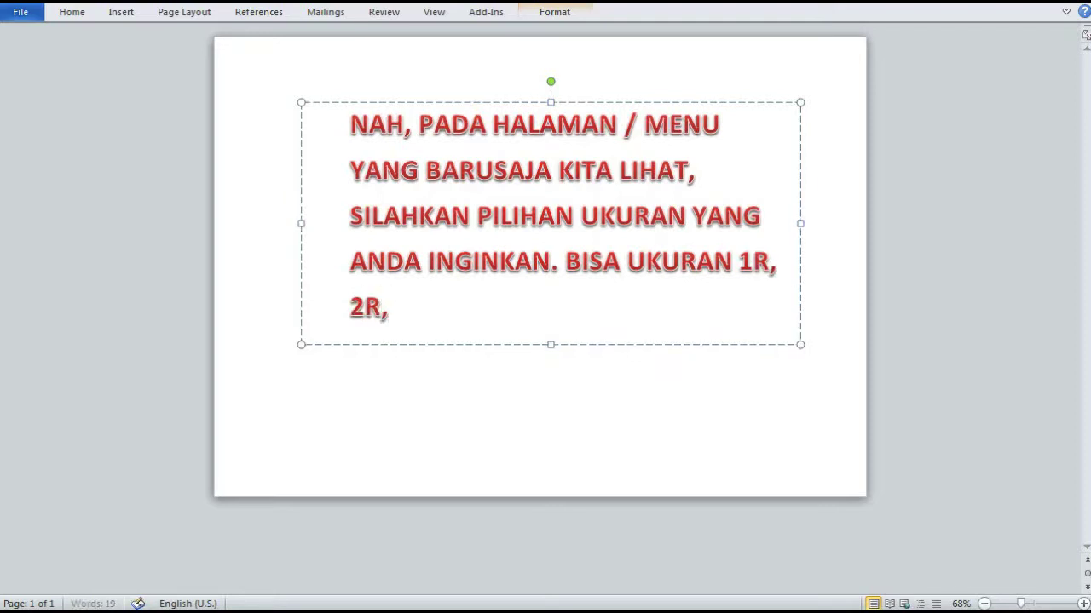
text(3,)
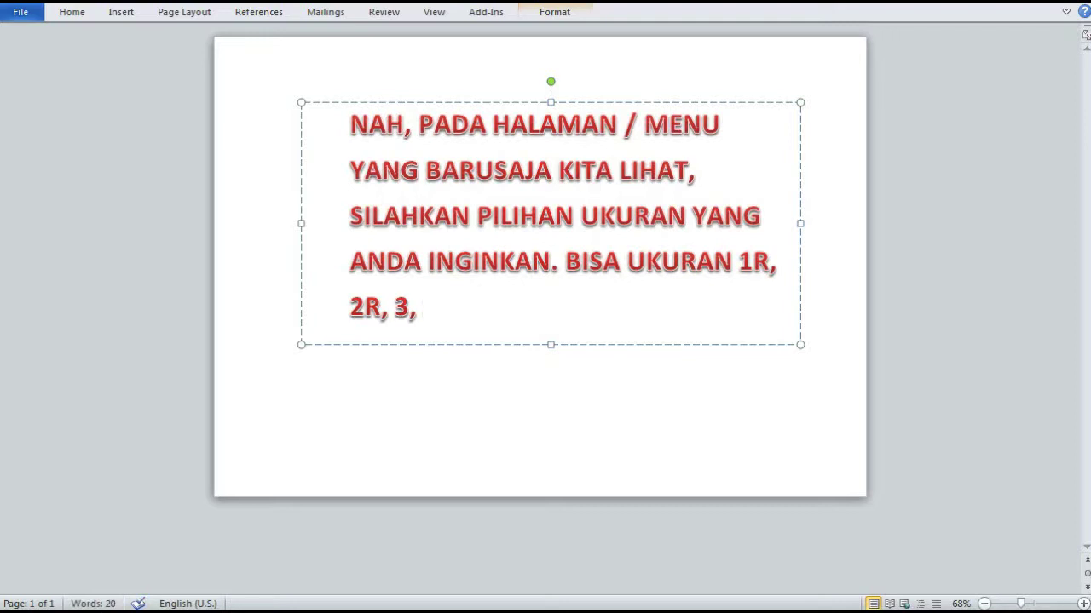
key(BackSpace)
text(R, )
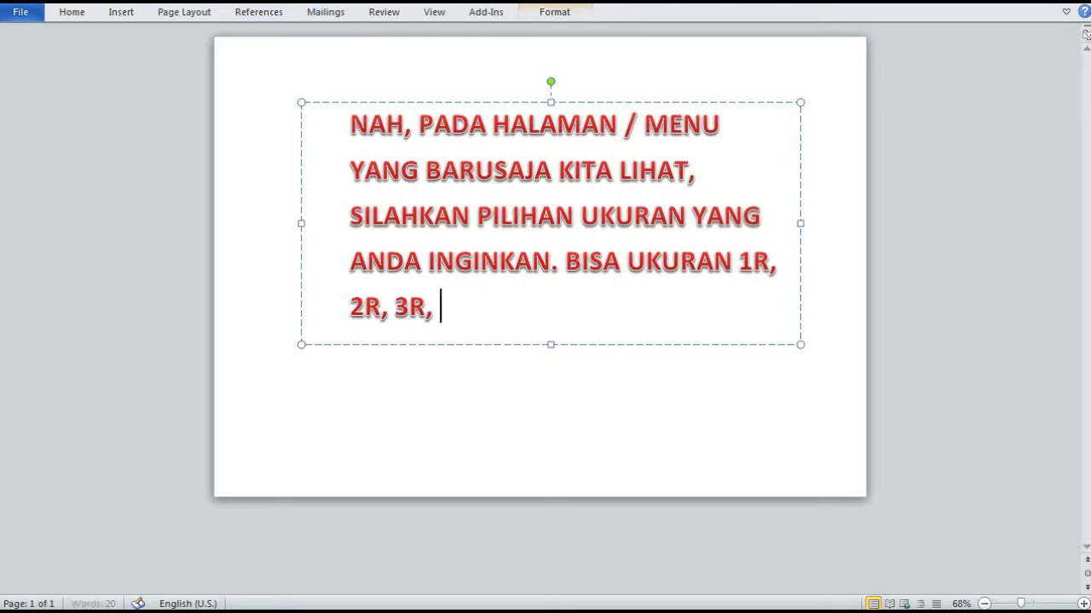
text(5)
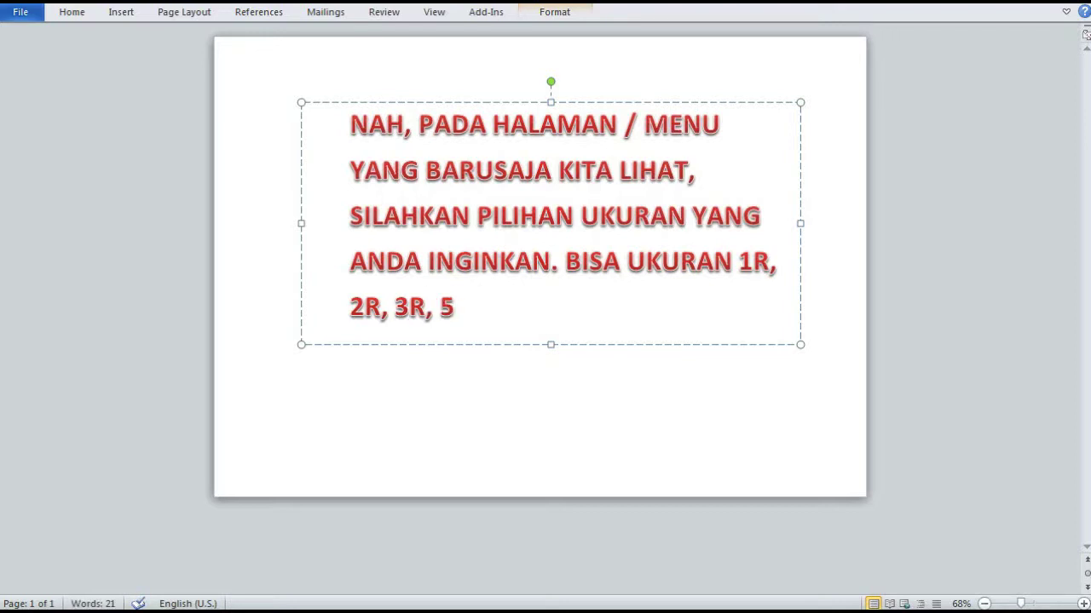
text(R, ATAU)
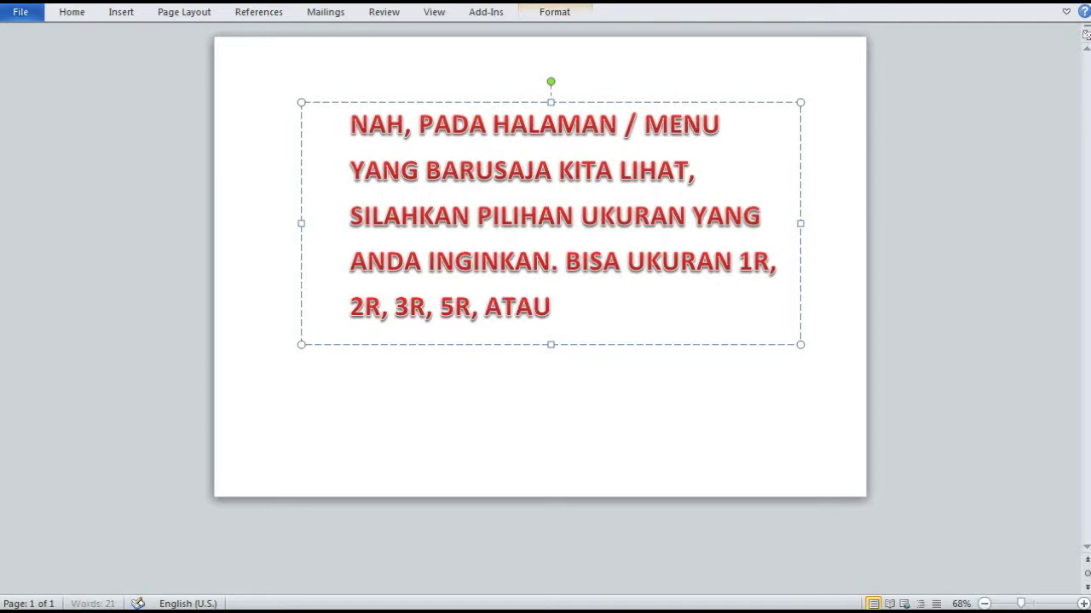
text( 10R)
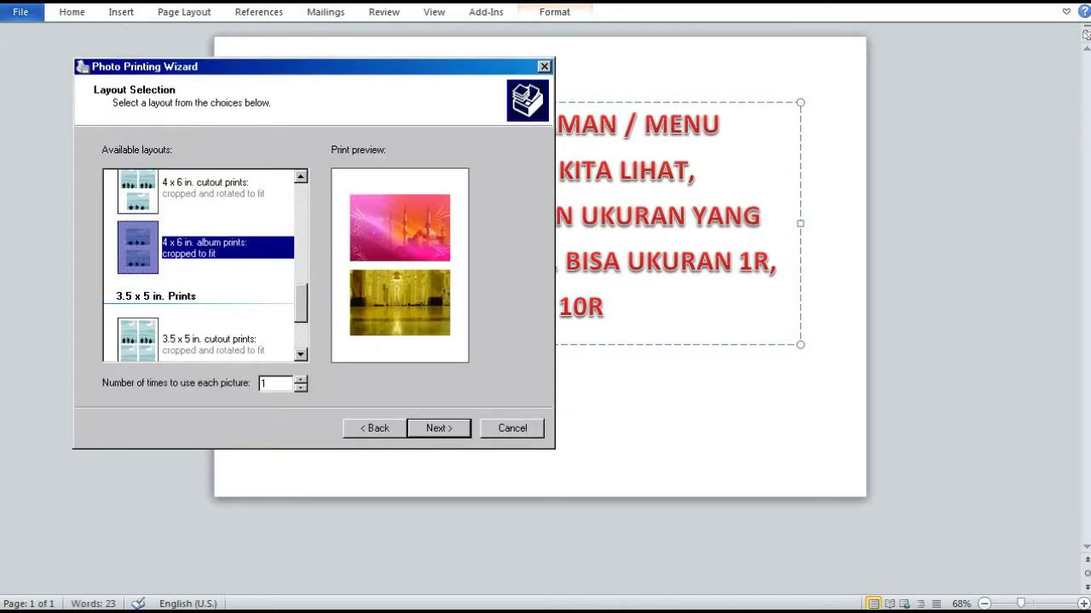
Preview the 3.5 x 5, Wallet, fax, full page photo, contact sheet, 8 x 10 and 4 x 6 layouts
click(213, 341)
scroll(205, 264, down, 2)
click(213, 321)
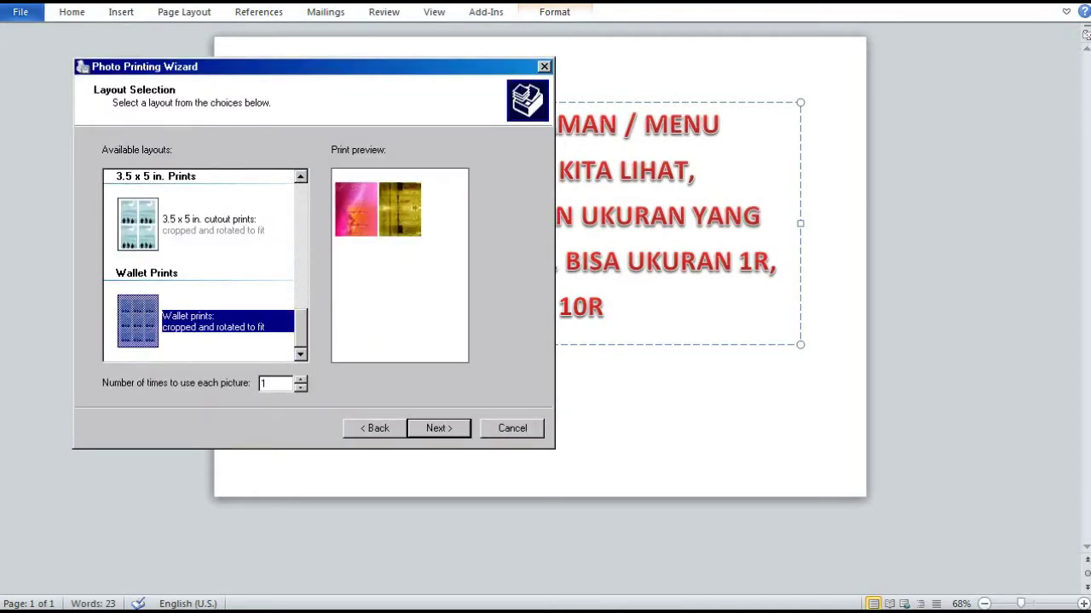
scroll(205, 264, up, 5)
click(213, 226)
click(213, 287)
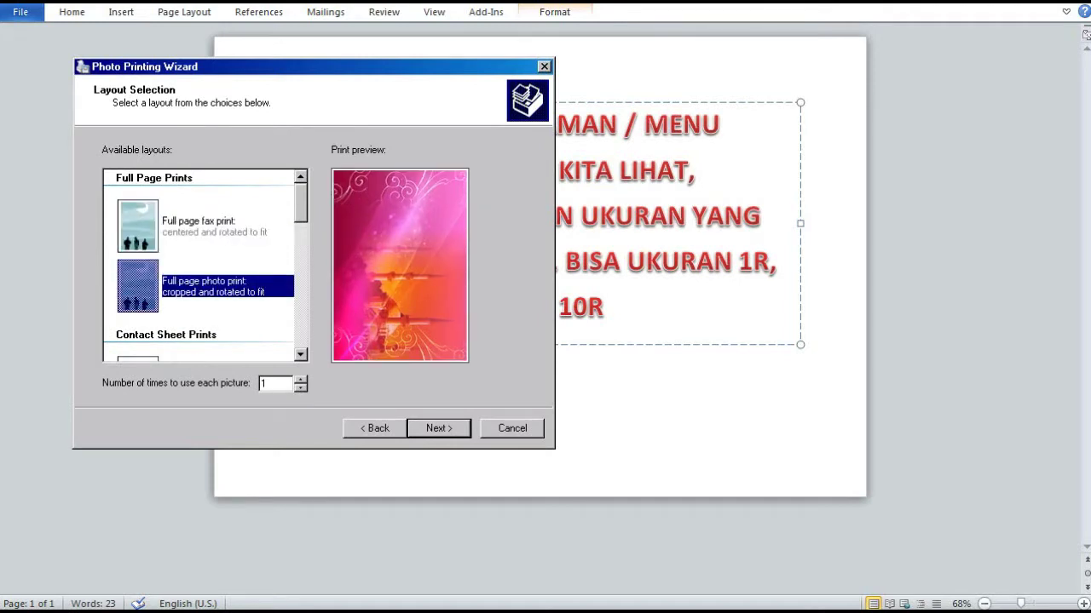
scroll(204, 265, down, 3)
click(213, 222)
click(213, 318)
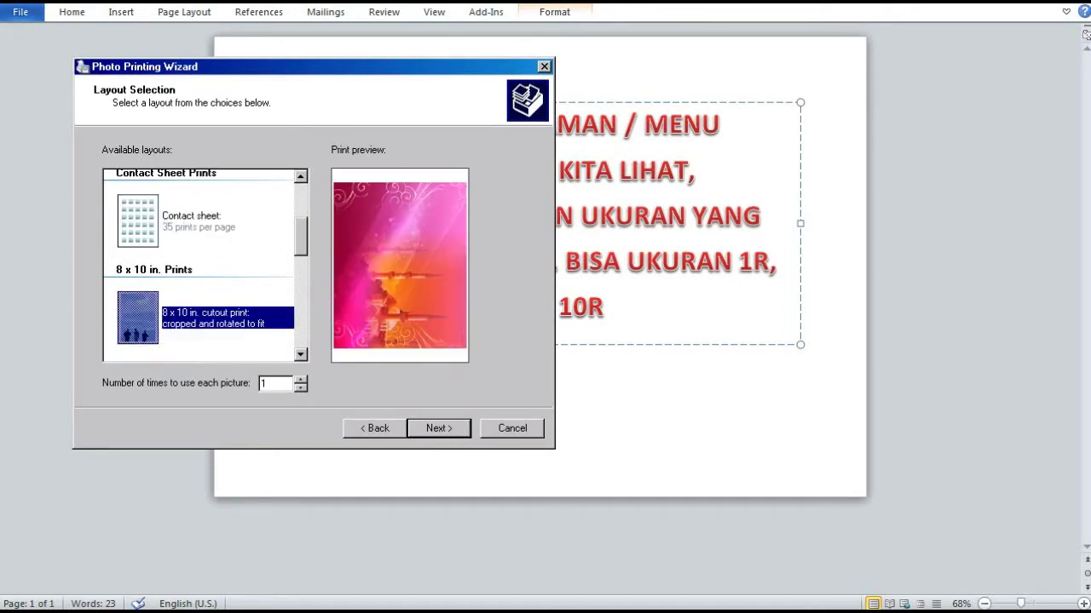
scroll(205, 264, down, 2)
click(213, 291)
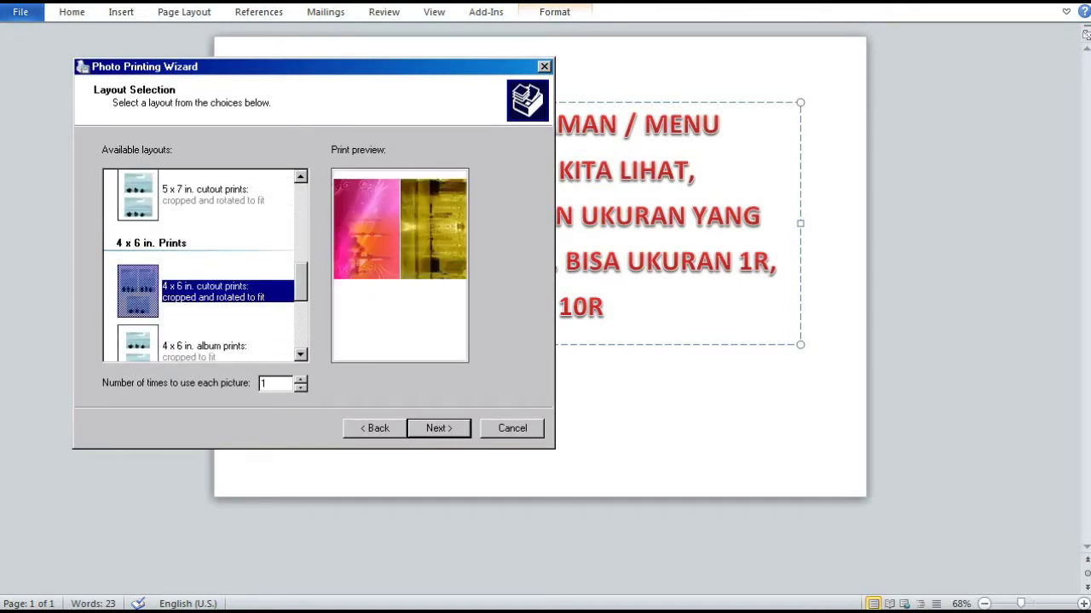
click(213, 346)
Revisit the smaller layouts, settle on the final layout and start printing the two photos
scroll(204, 264, down, 2)
click(213, 281)
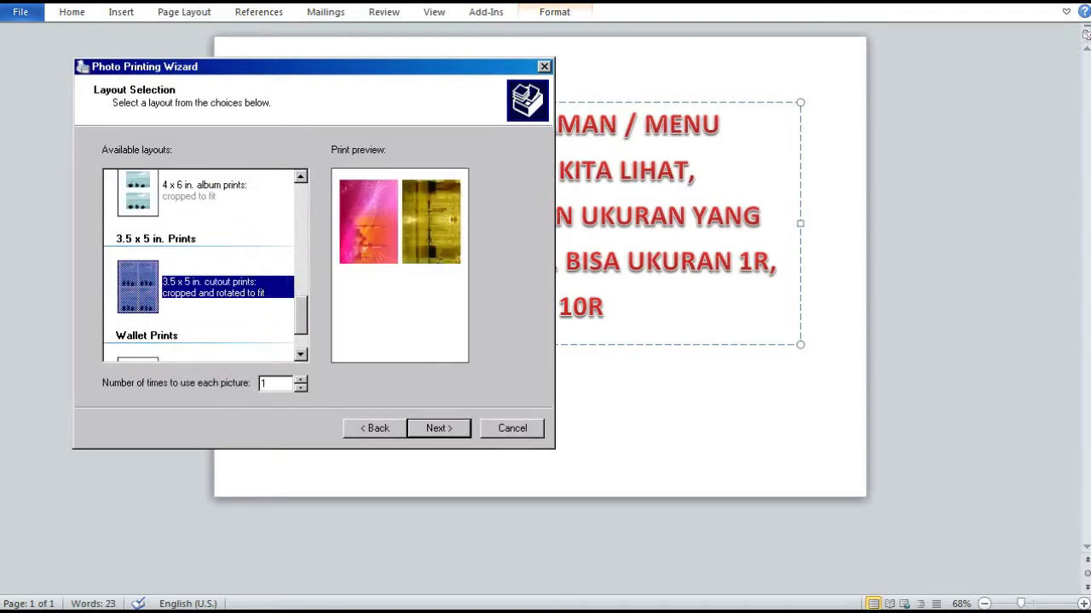
scroll(204, 264, down, 1)
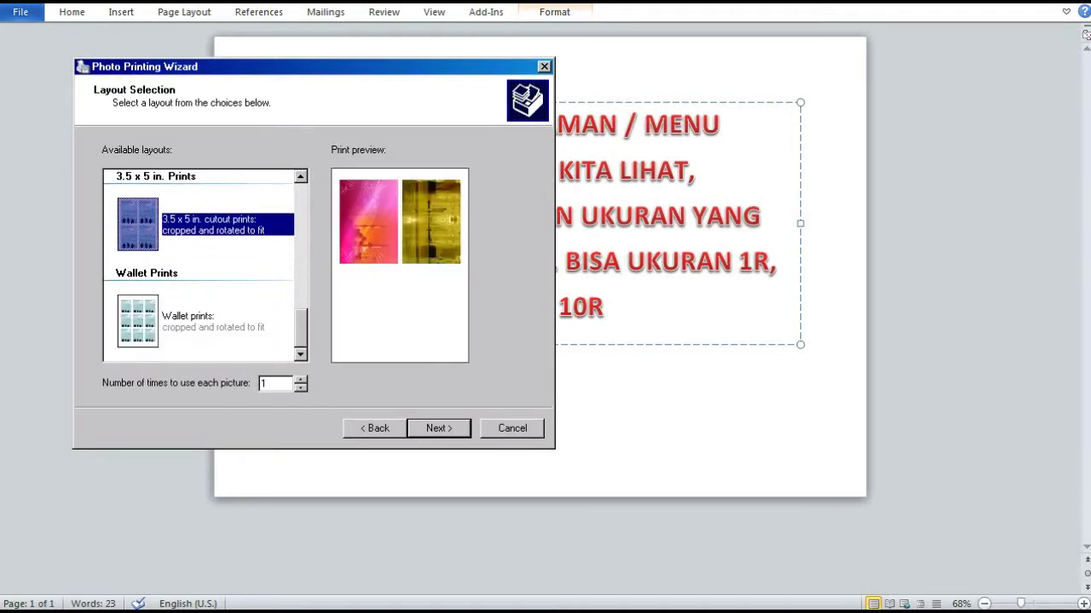
click(213, 321)
scroll(204, 265, up, 2)
click(213, 336)
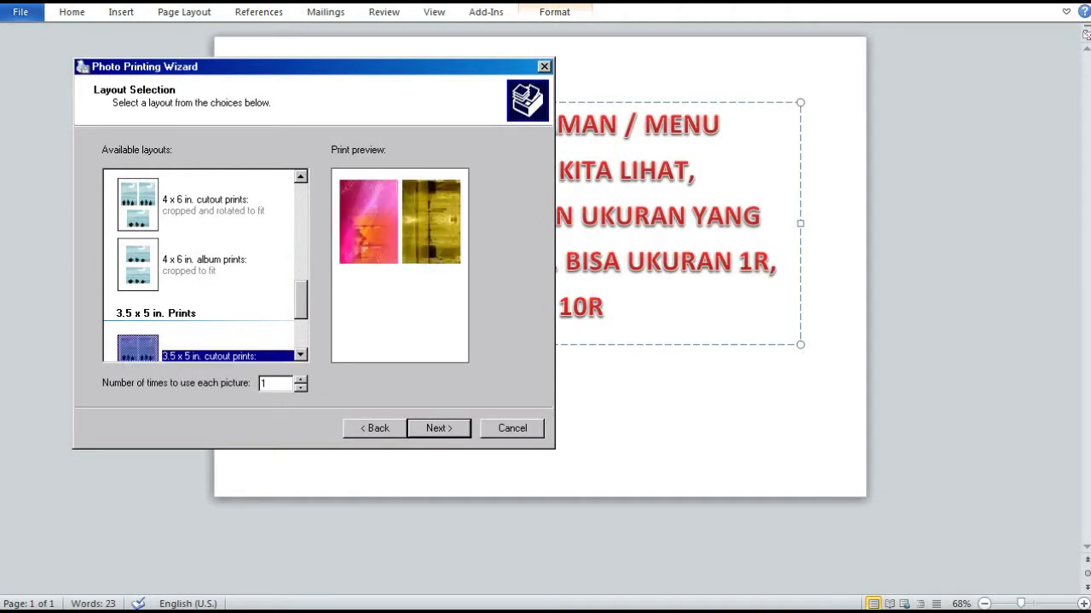
scroll(204, 264, up, 2)
click(205, 298)
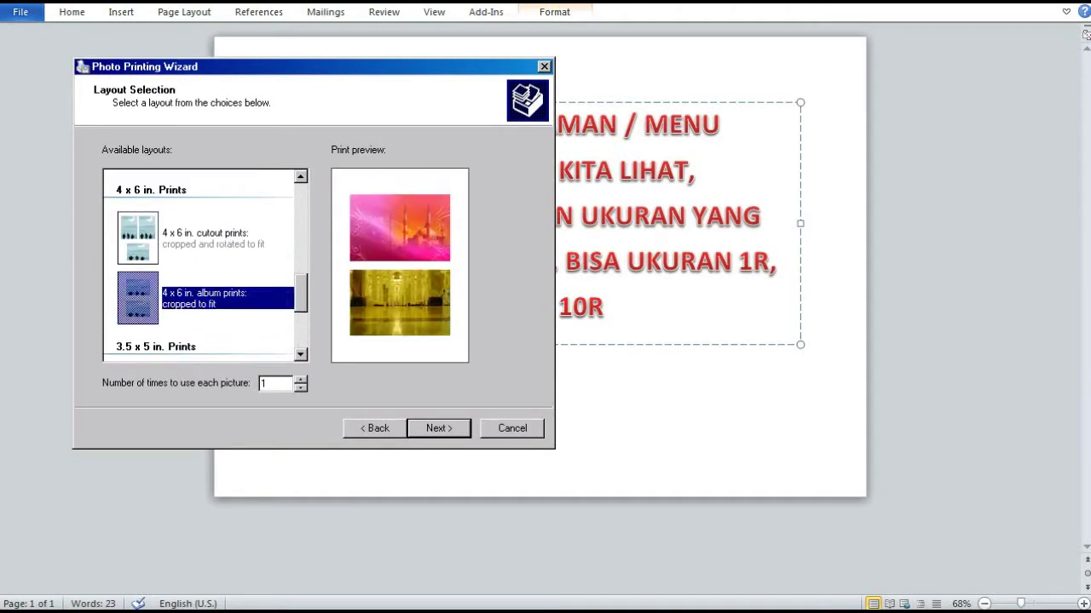
key(Up)
key(Up)
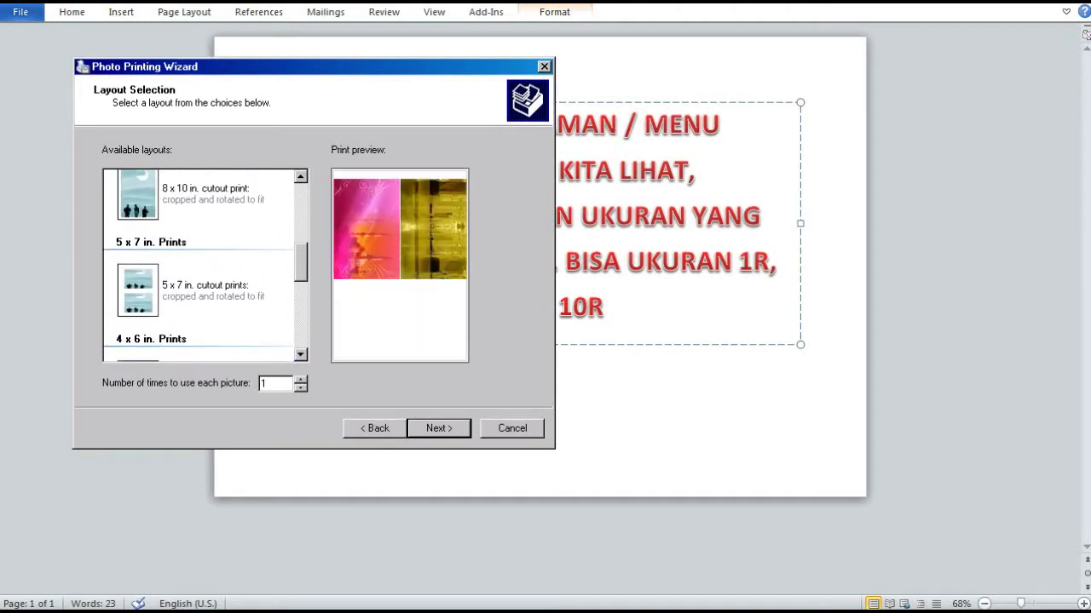
key(Up)
key(Up)
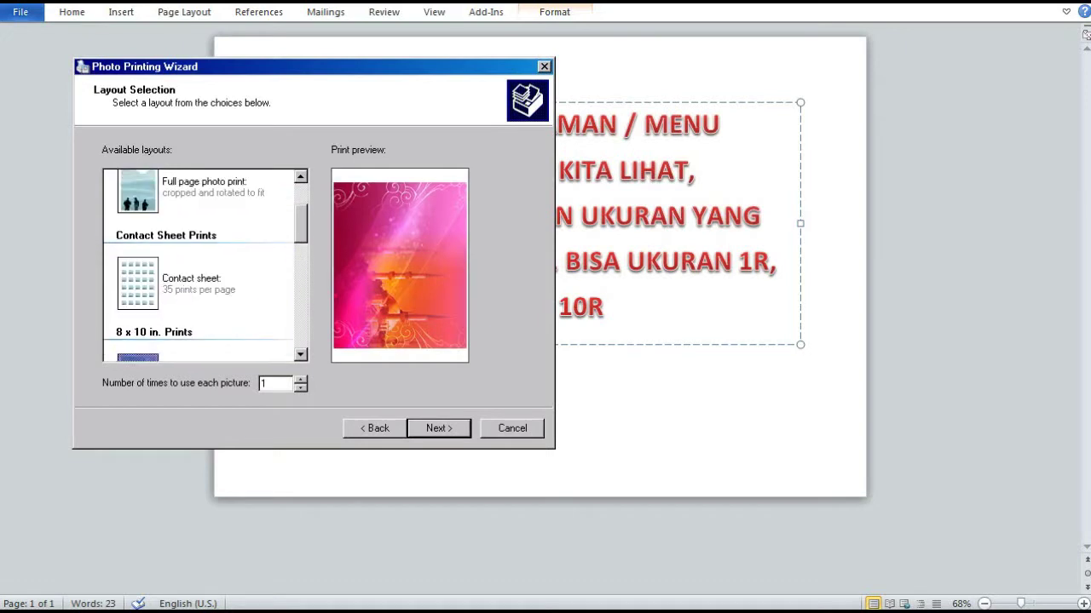
key(Up)
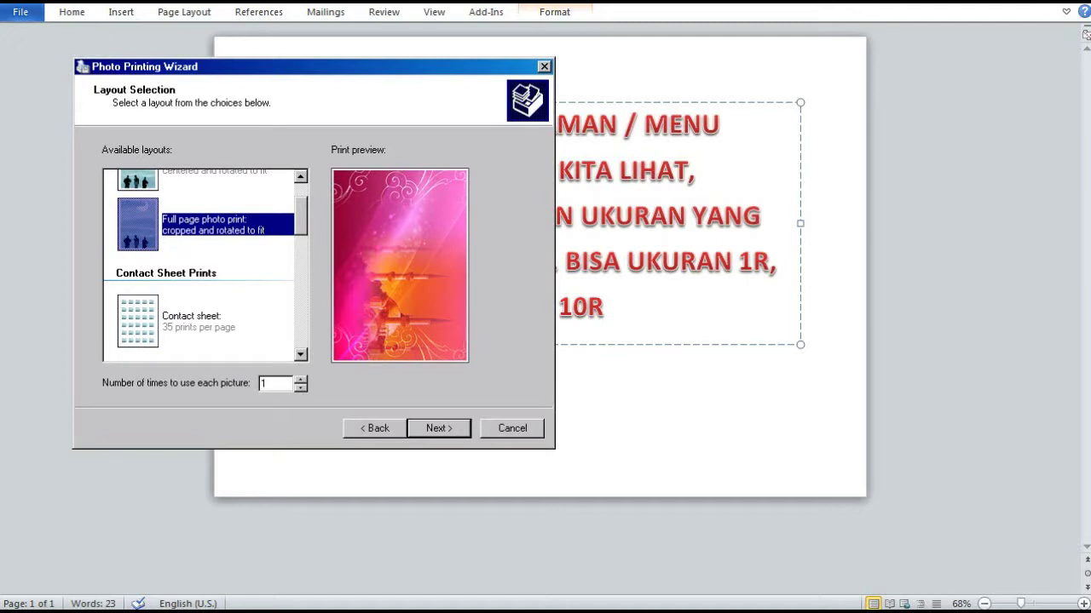
key(Return)
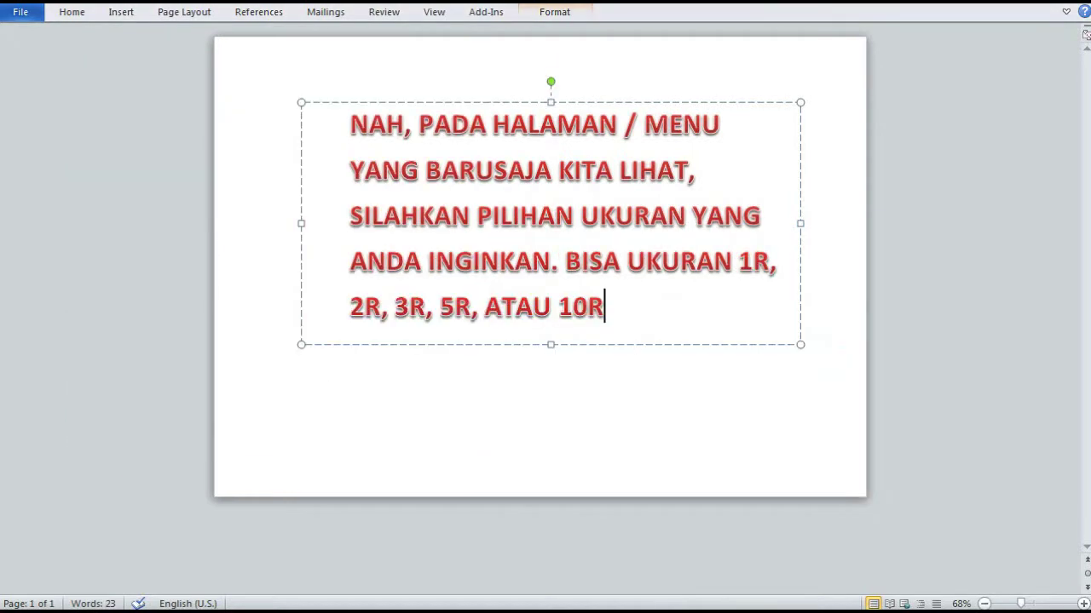
Replace the caption with a note that photo printing is in progress, asking viewers to wait
key(ctrl+a)
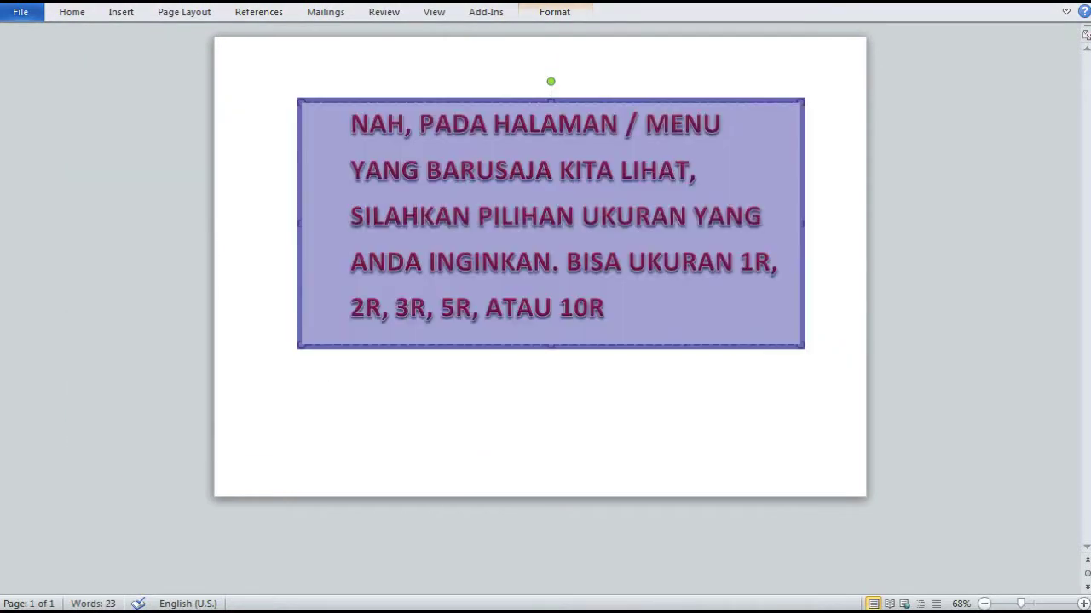
key(Delete)
text(seP)
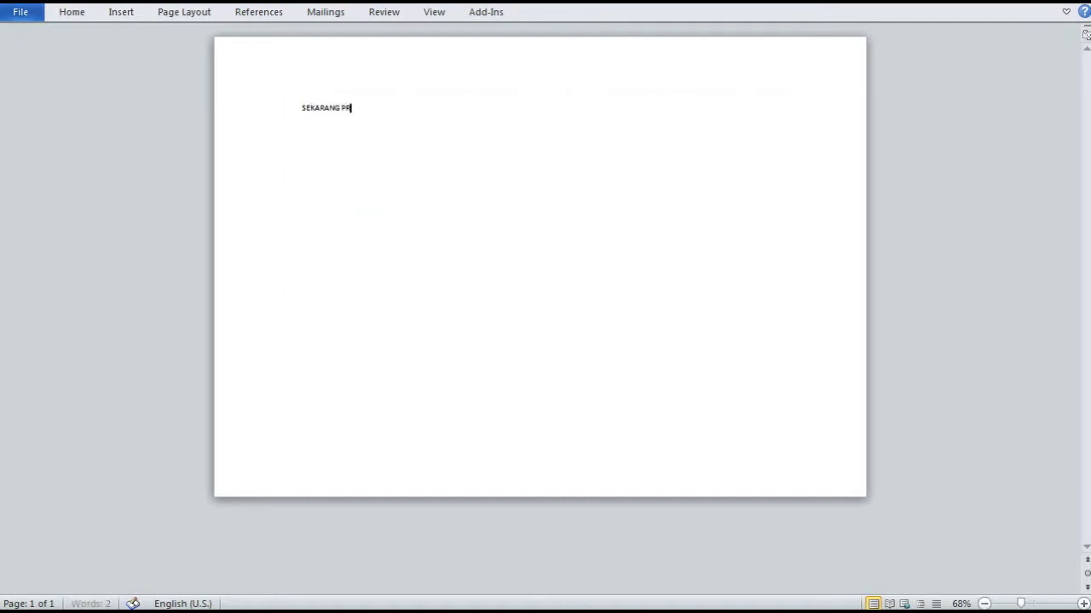
text(R)
scroll(545, 316, up, 8)
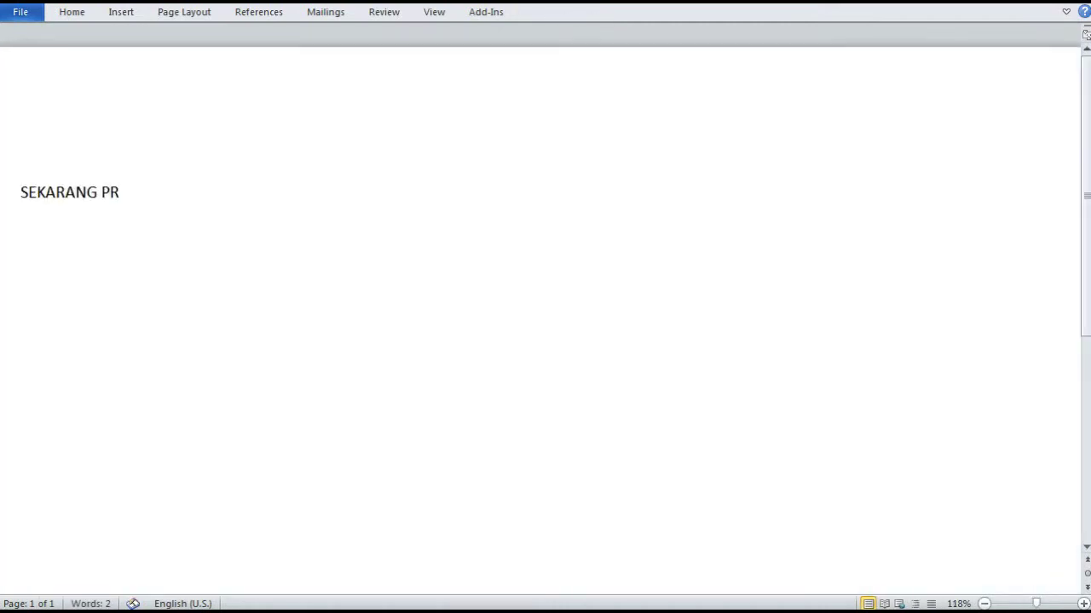
text(OSES)
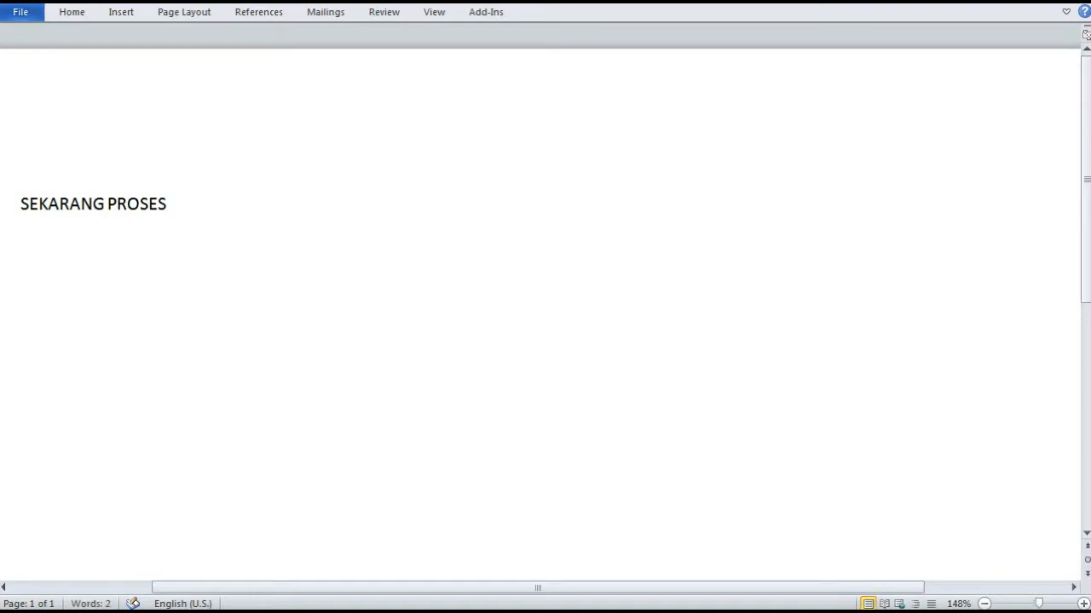
text( ENCETAK FOTO)
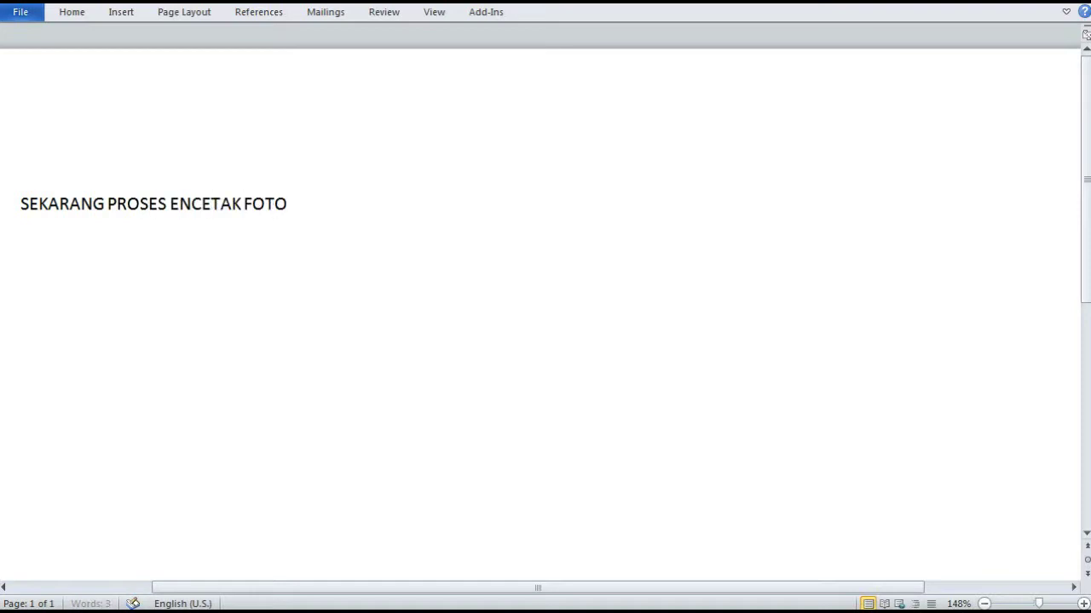
text( SEDANG BERLANGS)
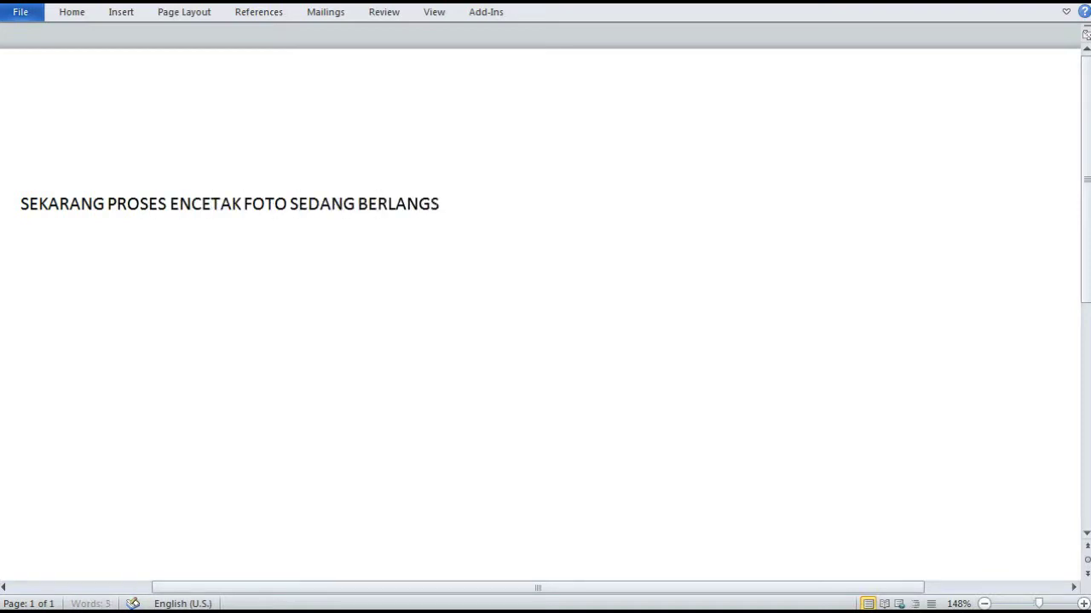
text(UNG, SILAHK)
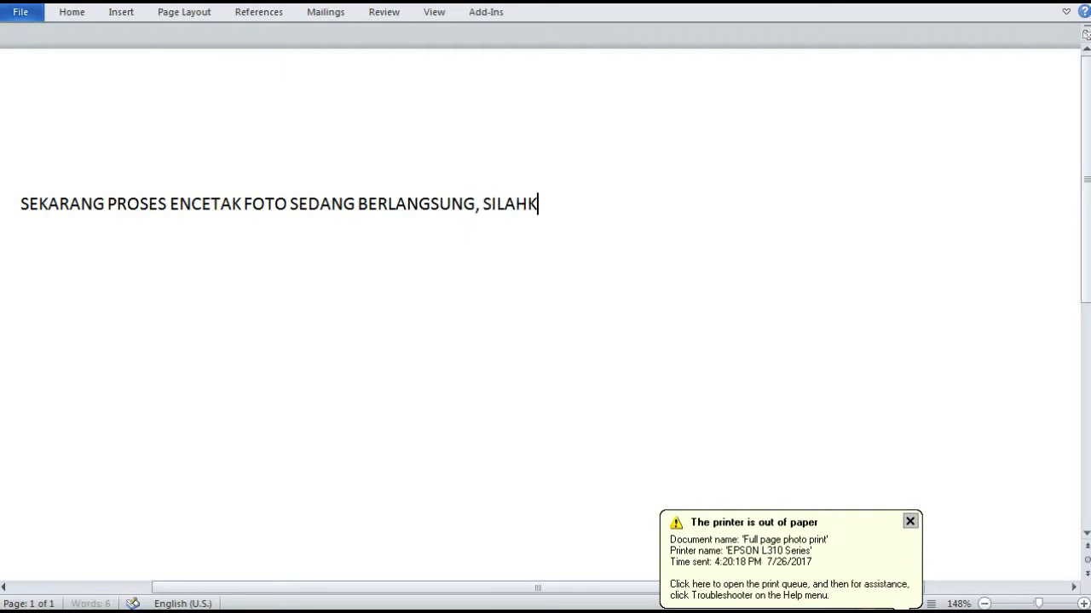
text(AN TUNGGU DAN)
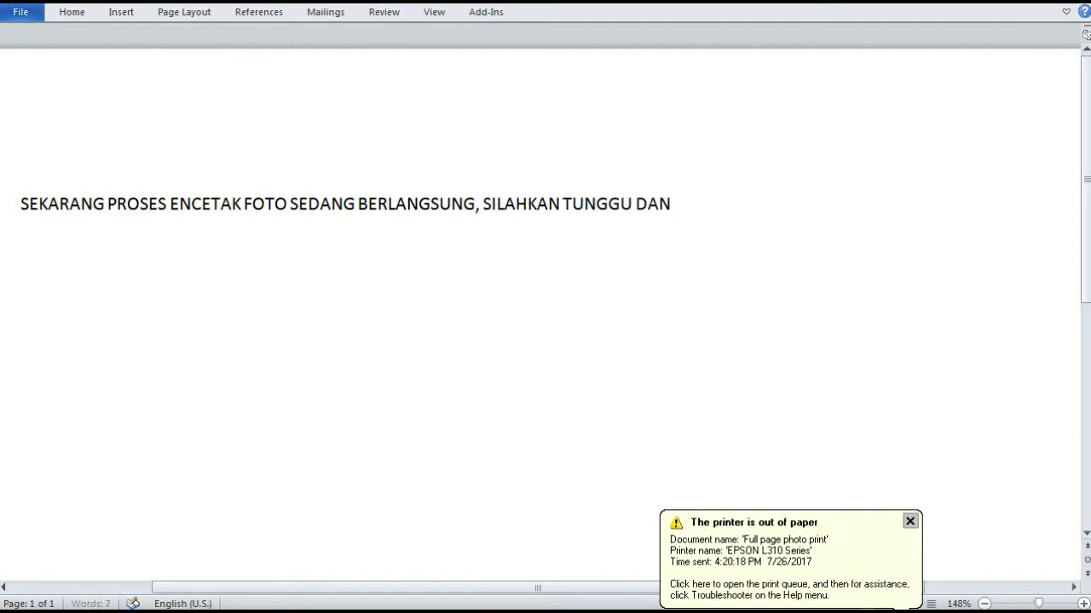
text( LIHAT HASIL)
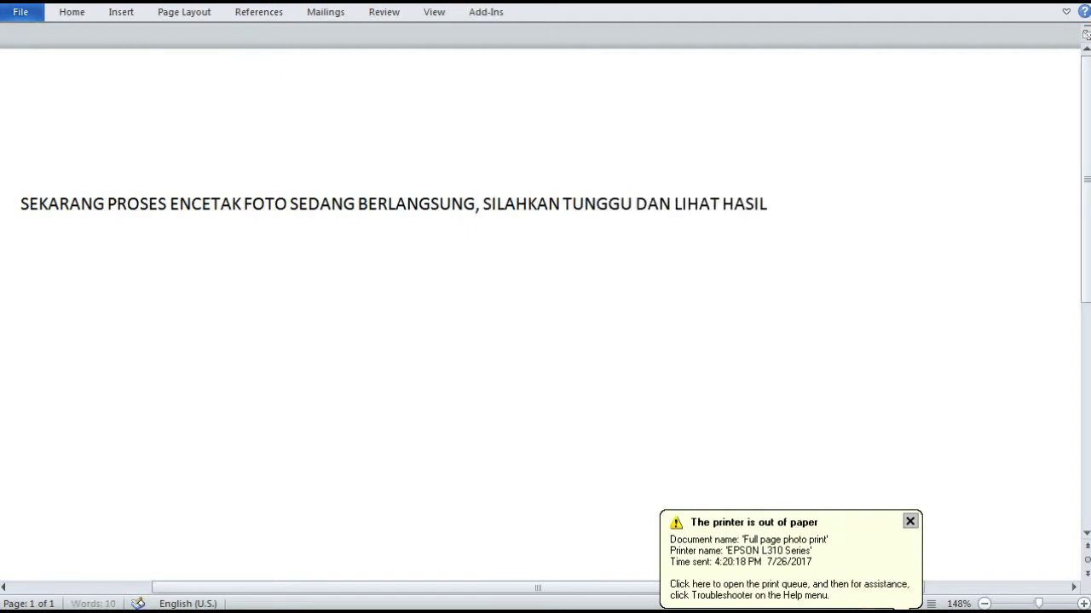
text(NYA)
Correct ENCETAK to MENCETAK, then delete all the caption text
click(170, 204)
text(M)
key(ctrl+a)
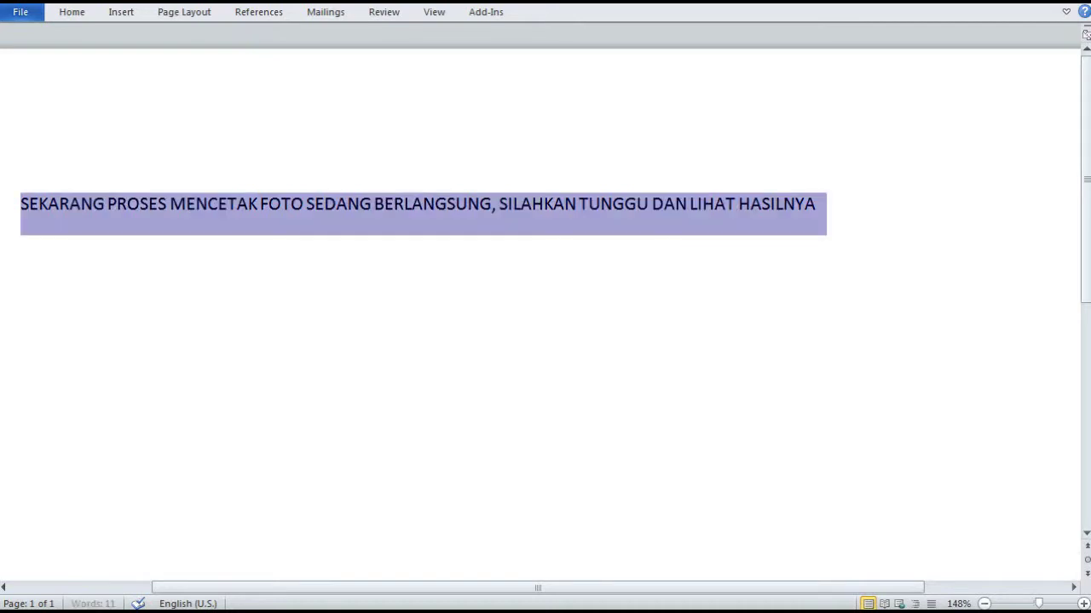
key(Delete)
Insert a new WordArt in the red style
click(121, 12)
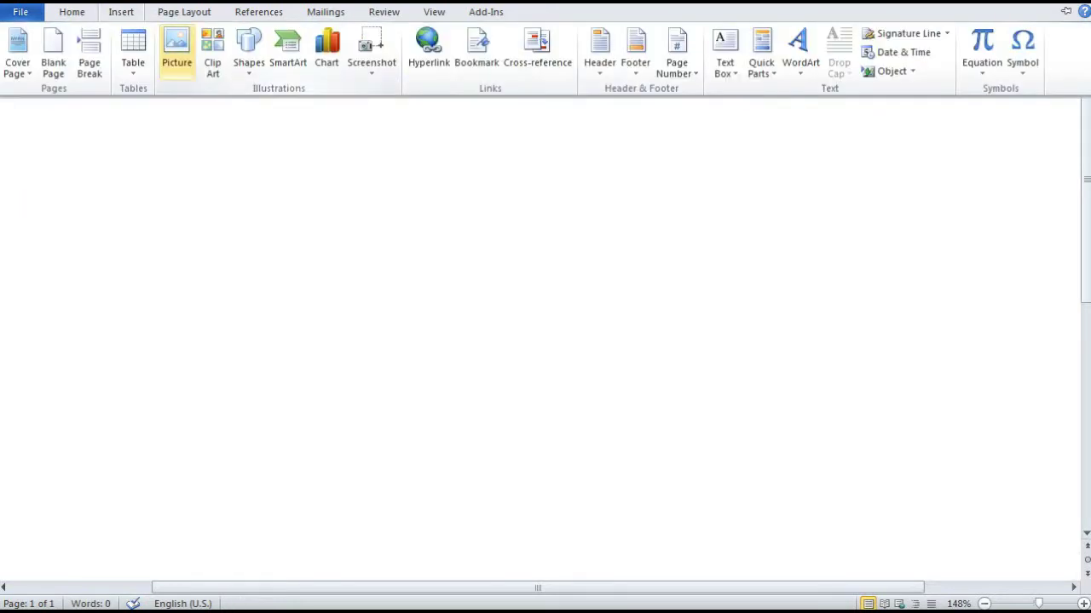
click(801, 51)
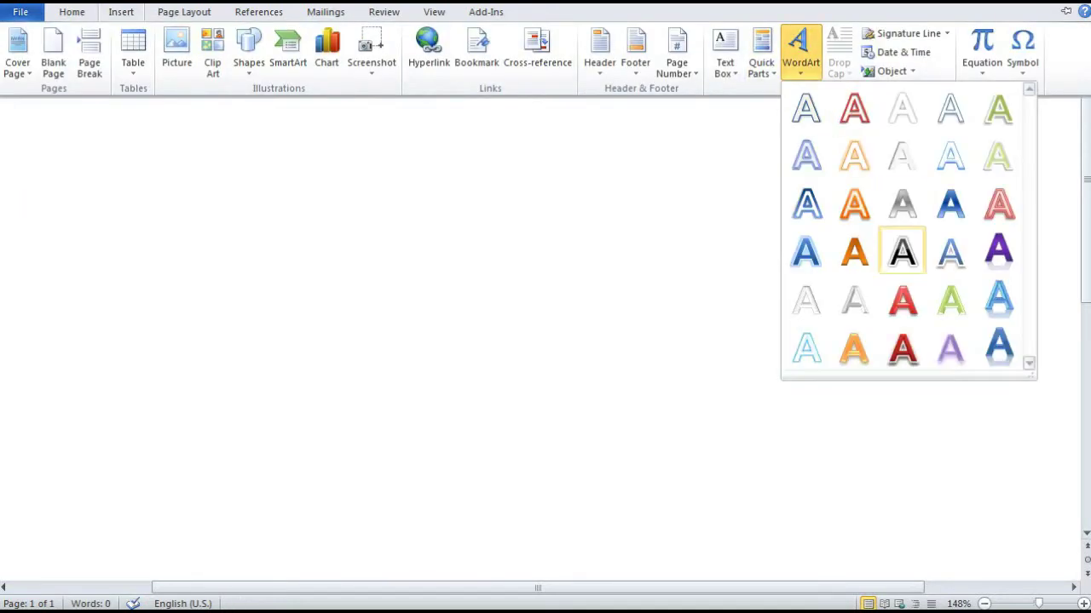
click(903, 347)
Replace the placeholder with 'JANGAN LUPA KLIK SUBSCRIBE...' and a second line asking viewers to share the video
click(288, 238)
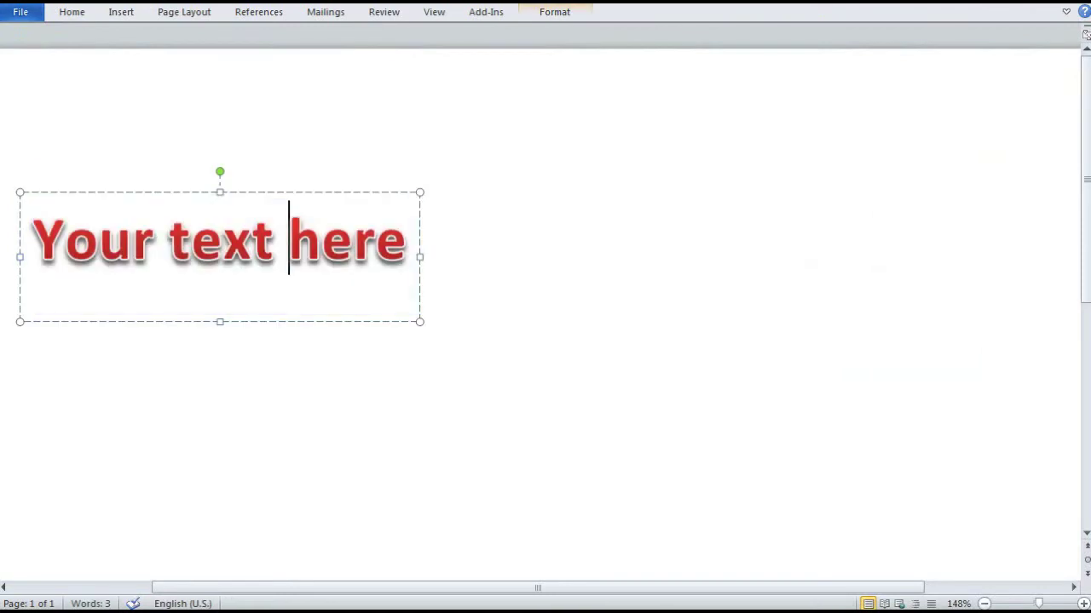
click(66, 239)
mouse_move(31, 243)
mouse_down()
mouse_move(421, 255)
mouse_move(407, 255)
mouse_up()
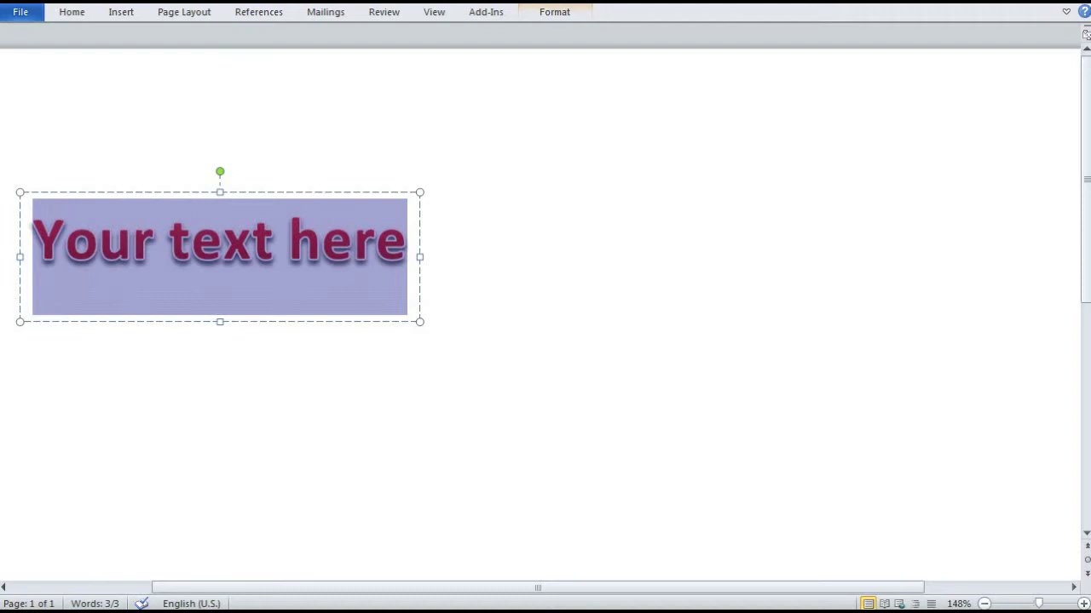
text(JANGAN)
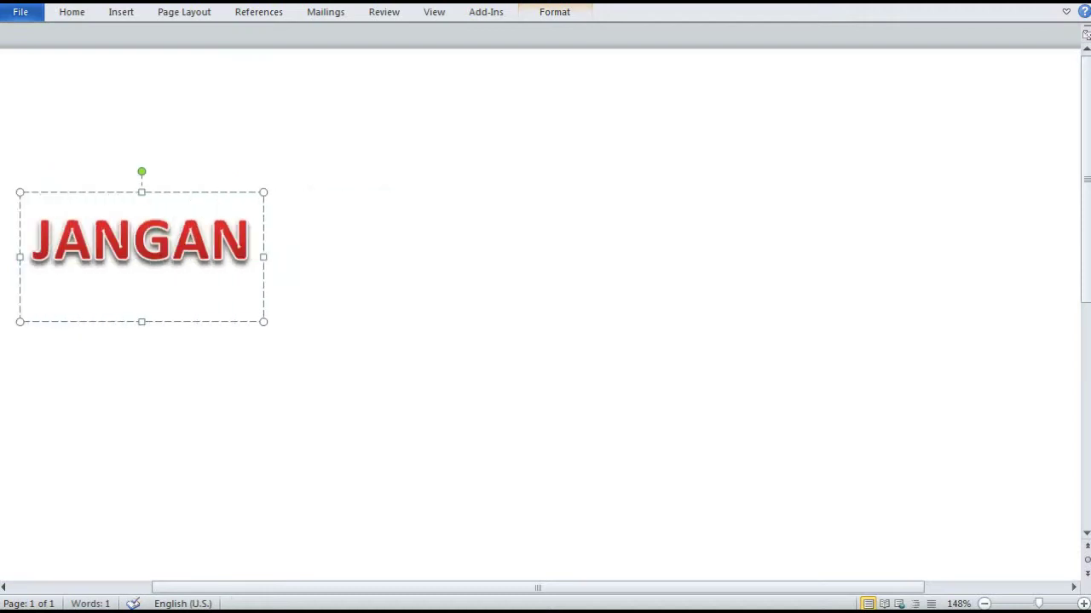
text( LUPA KLIK)
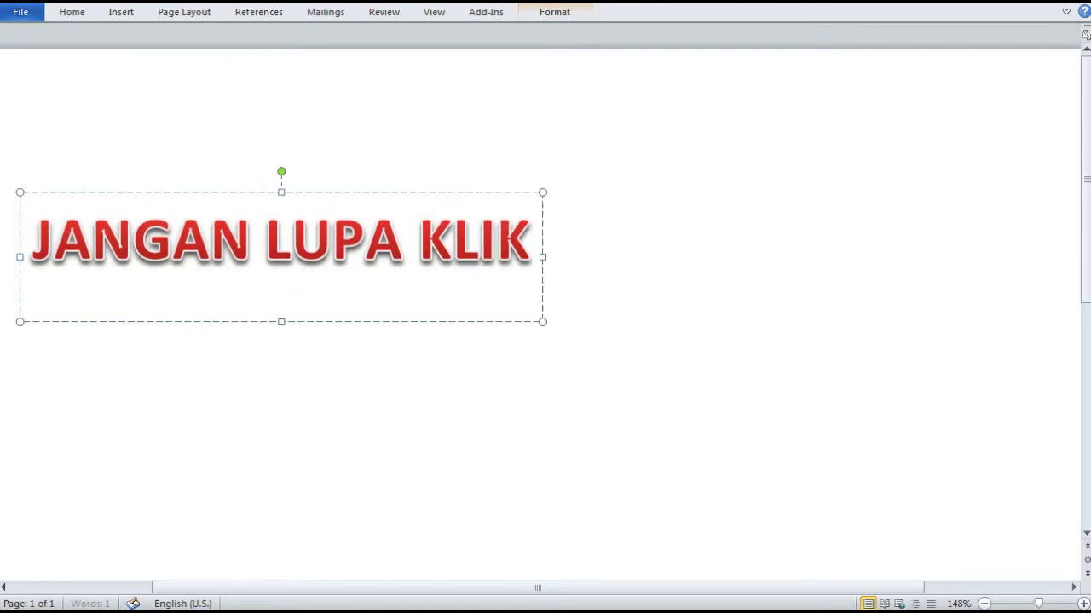
text( SUB)
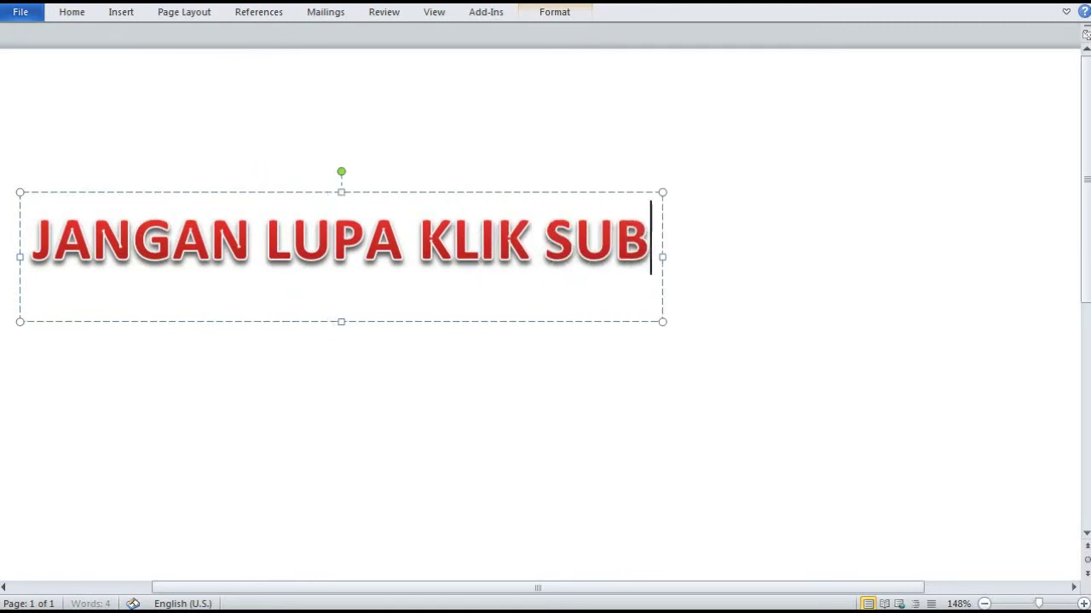
text(SCRIBE)
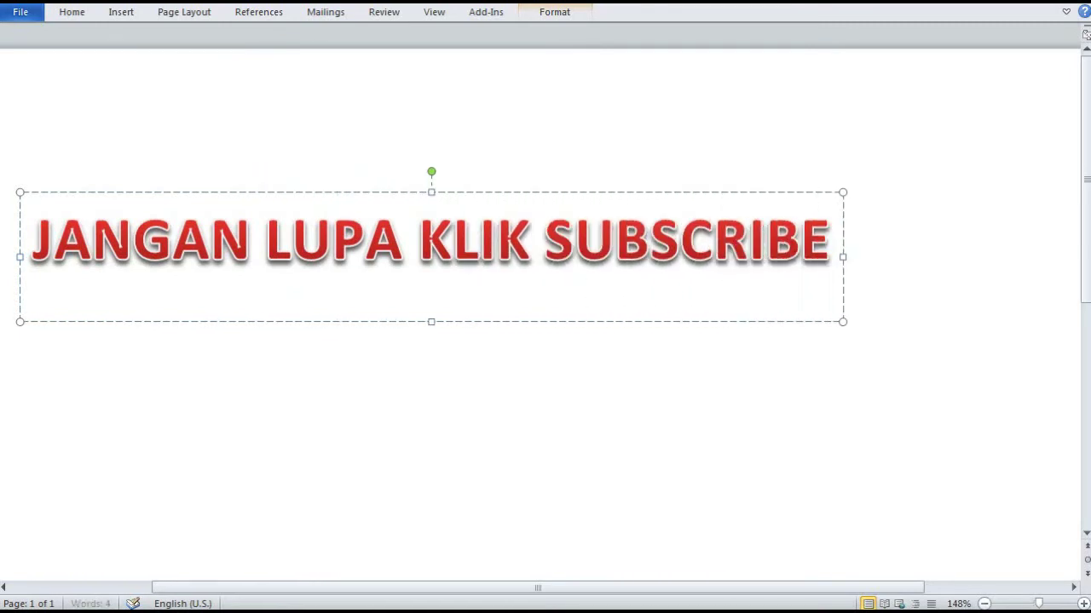
text( UNTUK ME)
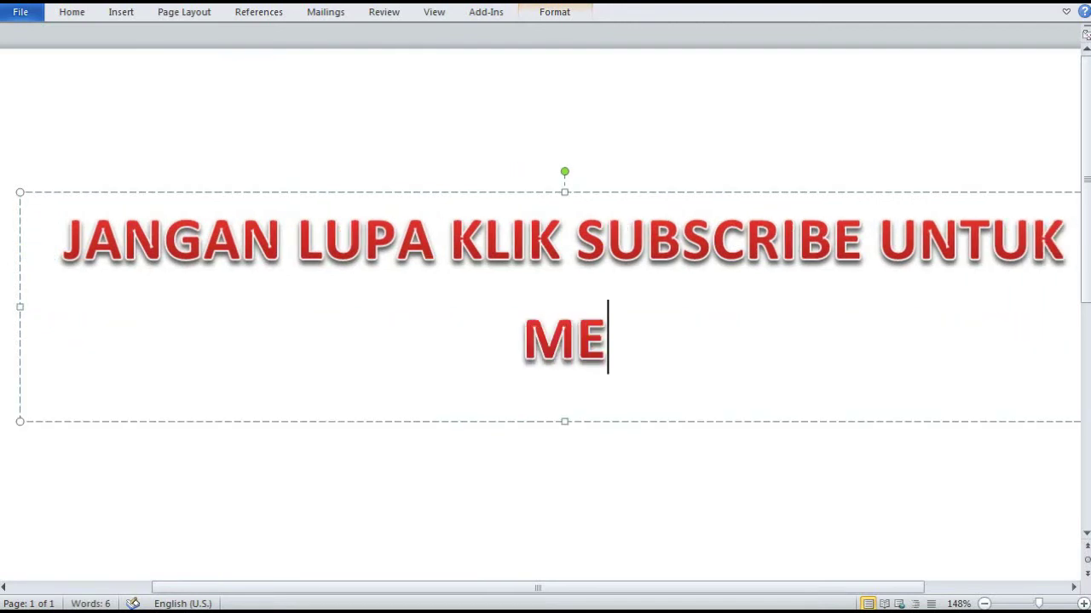
text(LIHAT )
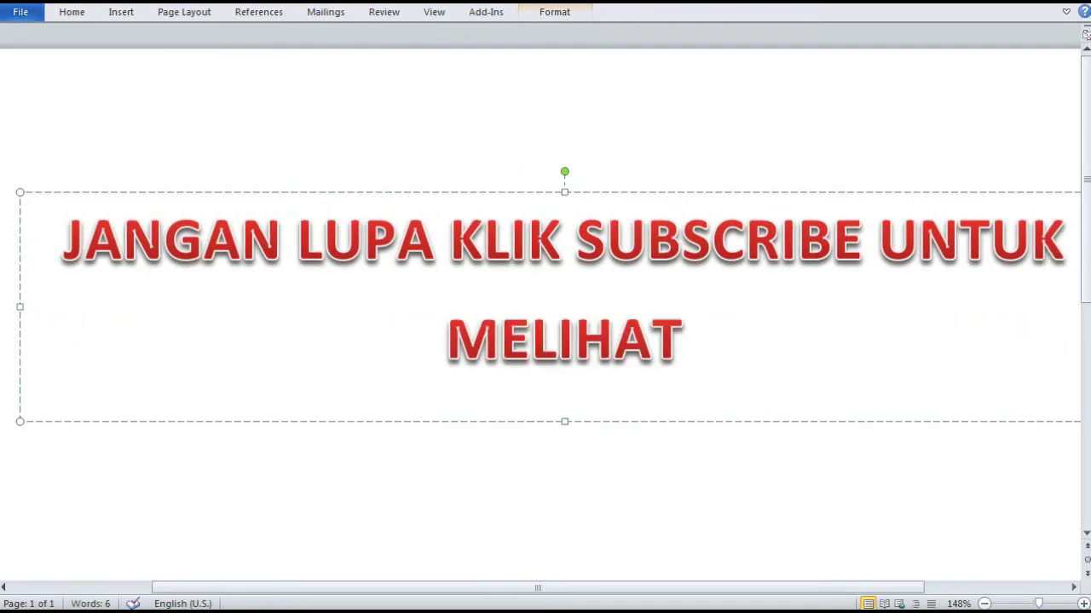
text(VIDEO S)
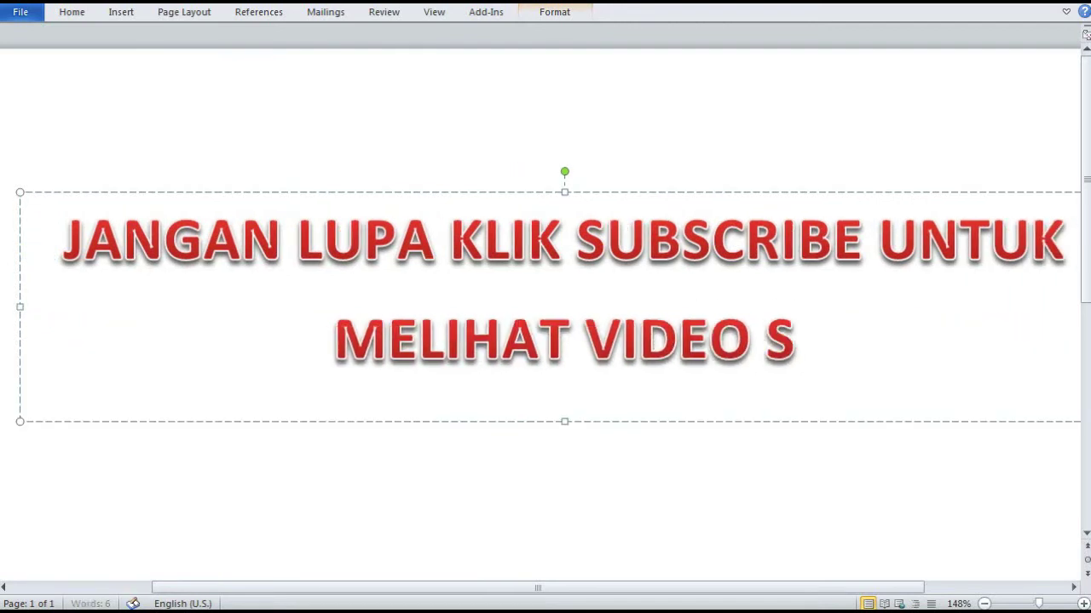
text(ELANJUTNYA)
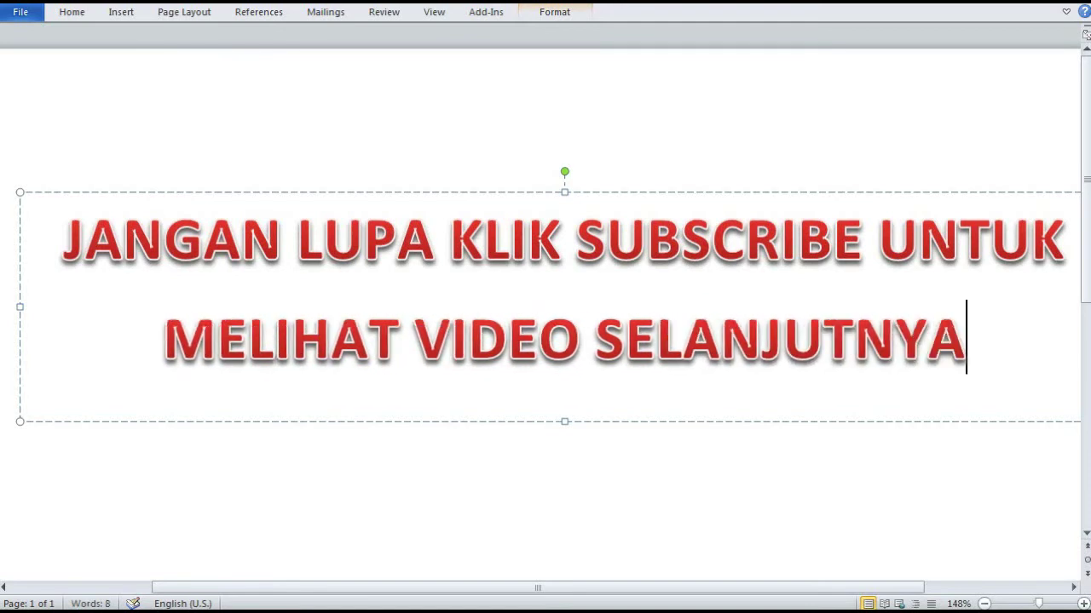
text(...)
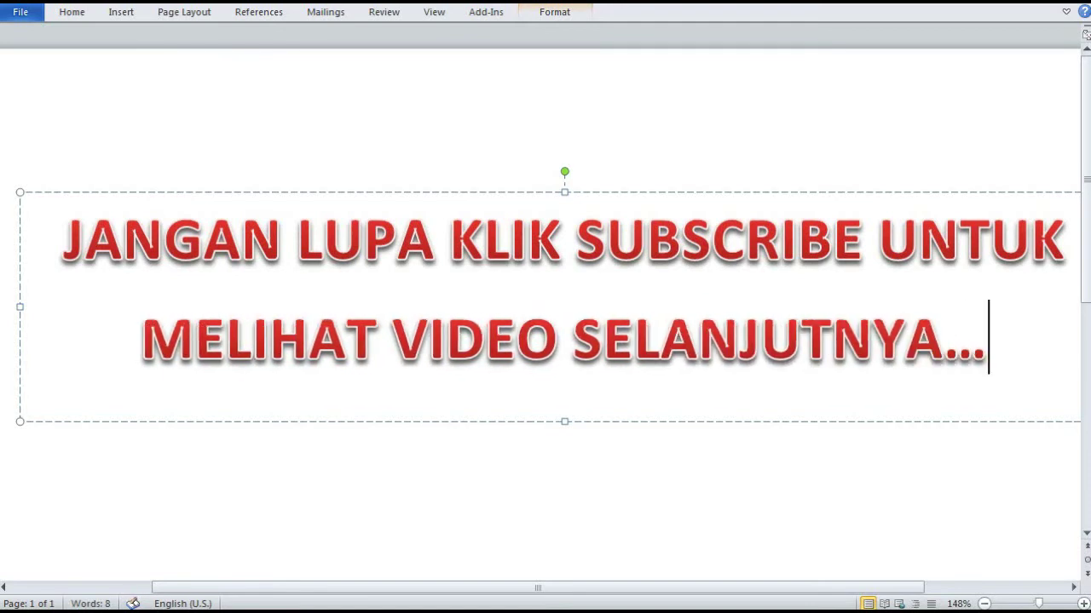
key(Return)
text(D)
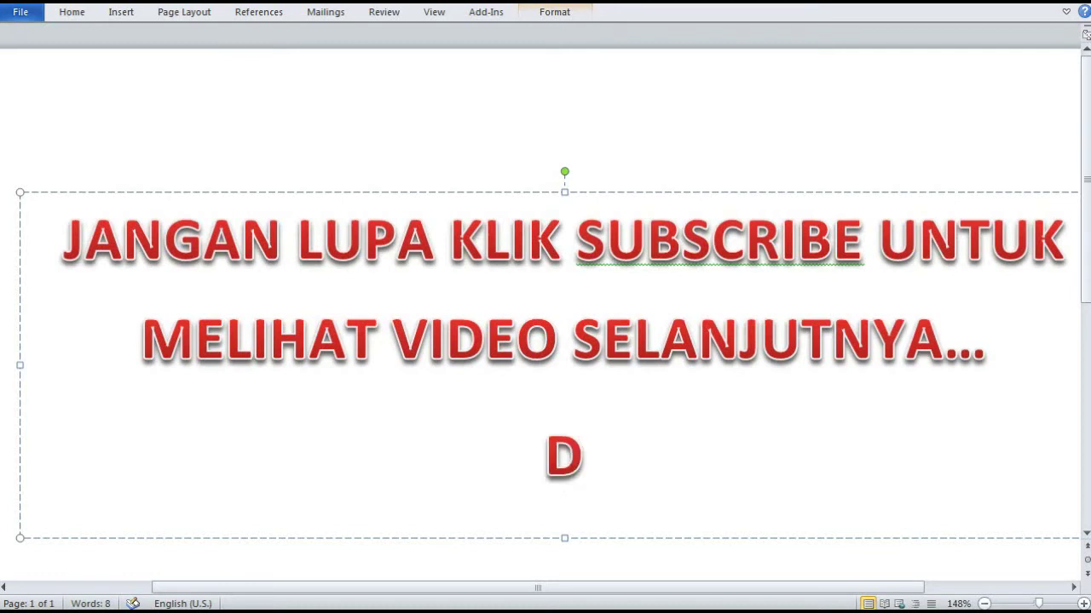
text(AN JANGAN LUPA)
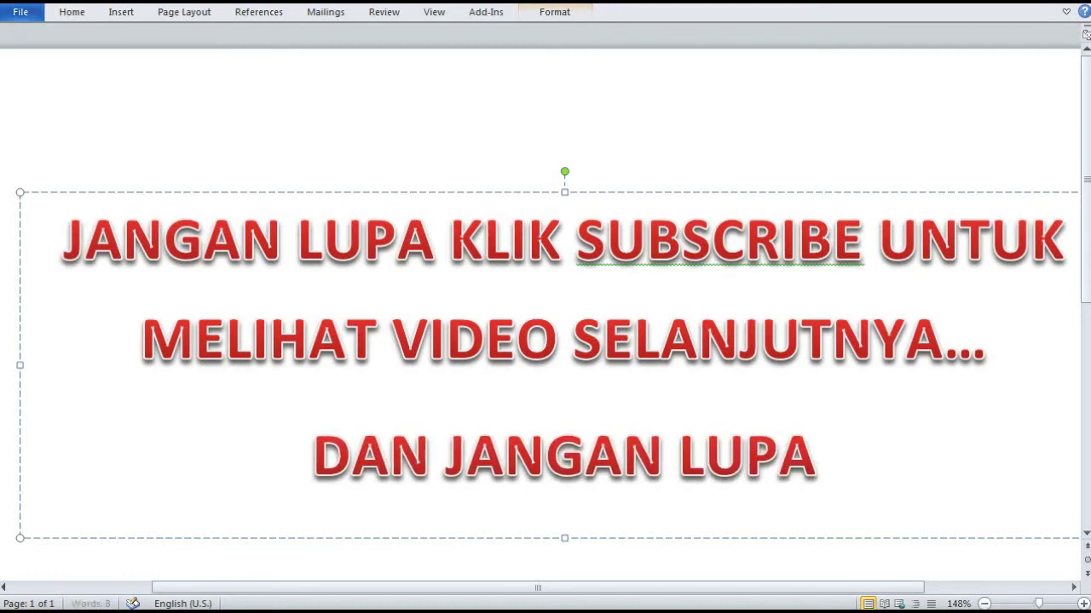
text( JUGA BAGIK)
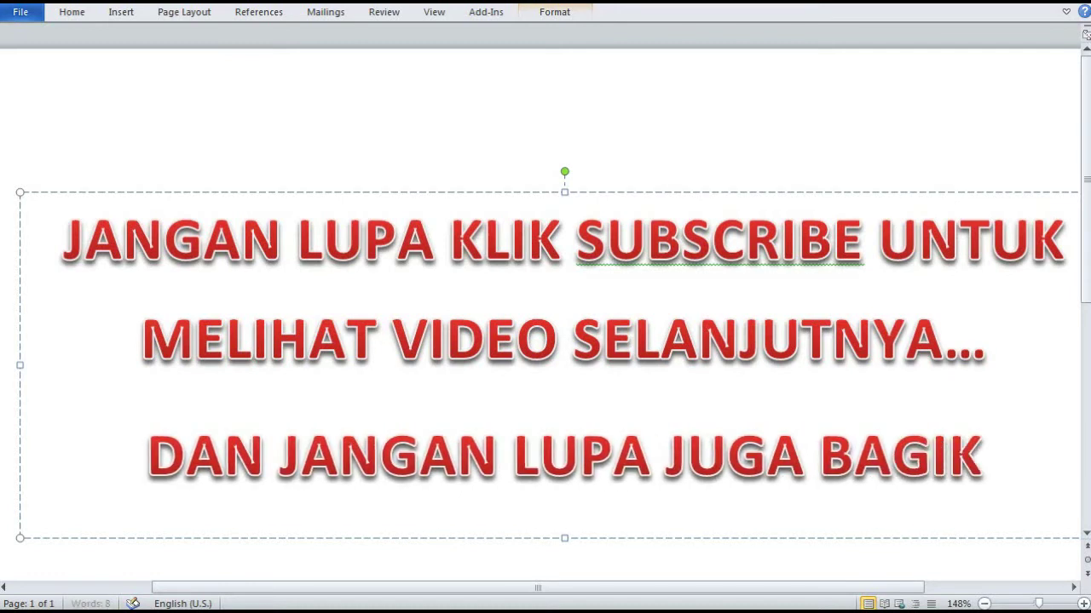
text(AN VIDE)
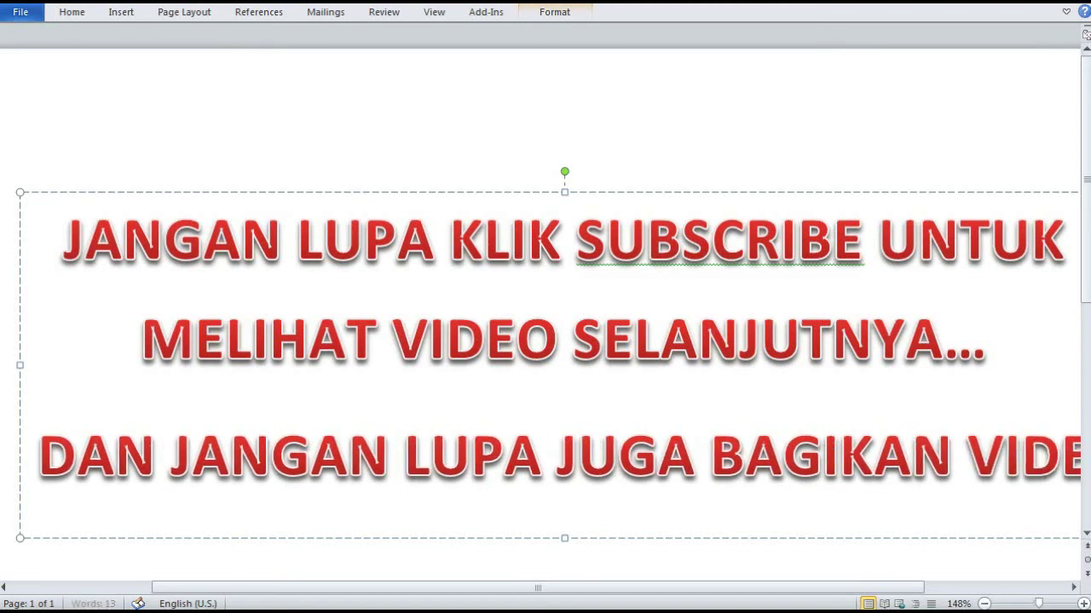
text(O INI KE)
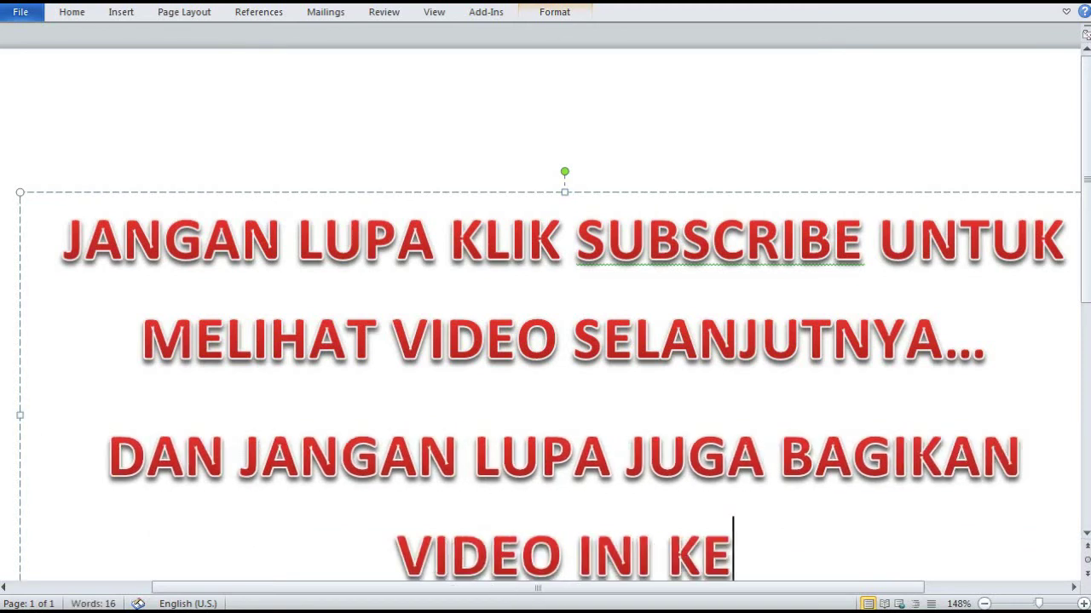
text( TEMAN)
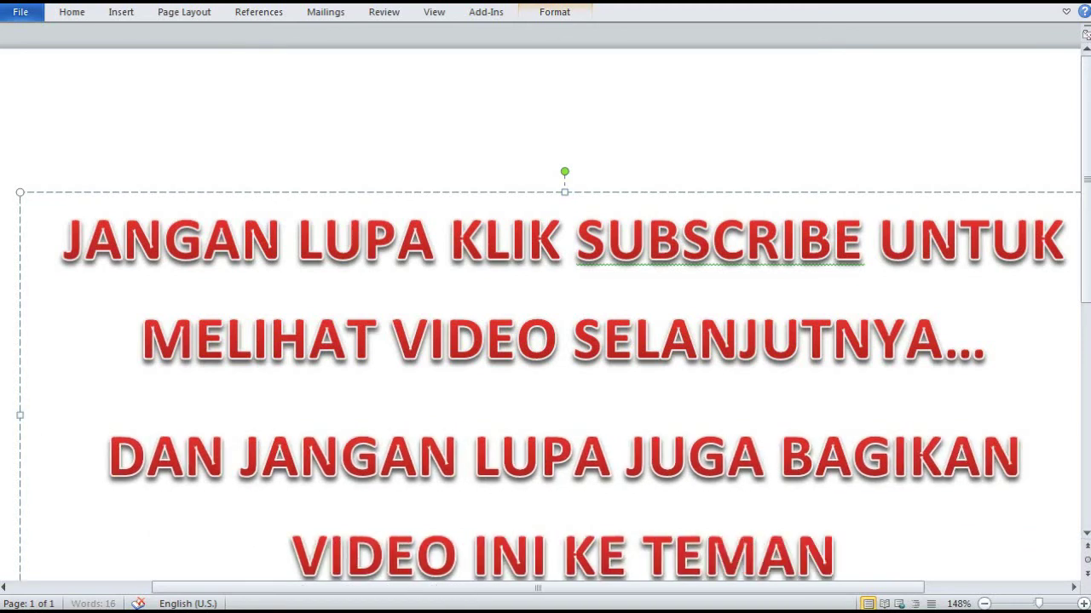
text( ANDA)
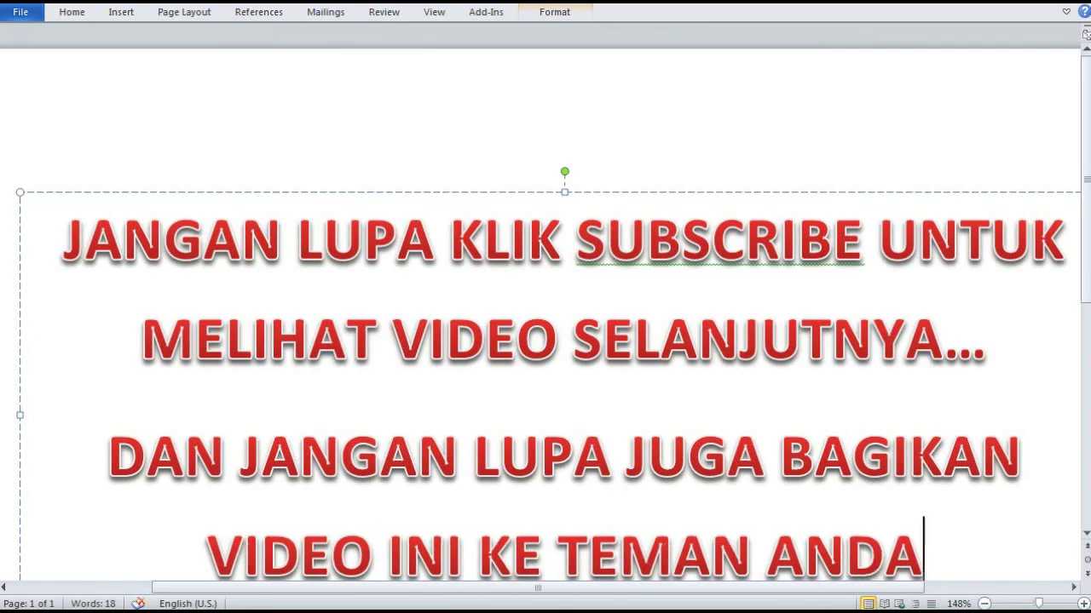
scroll(545, 341, down, 1)
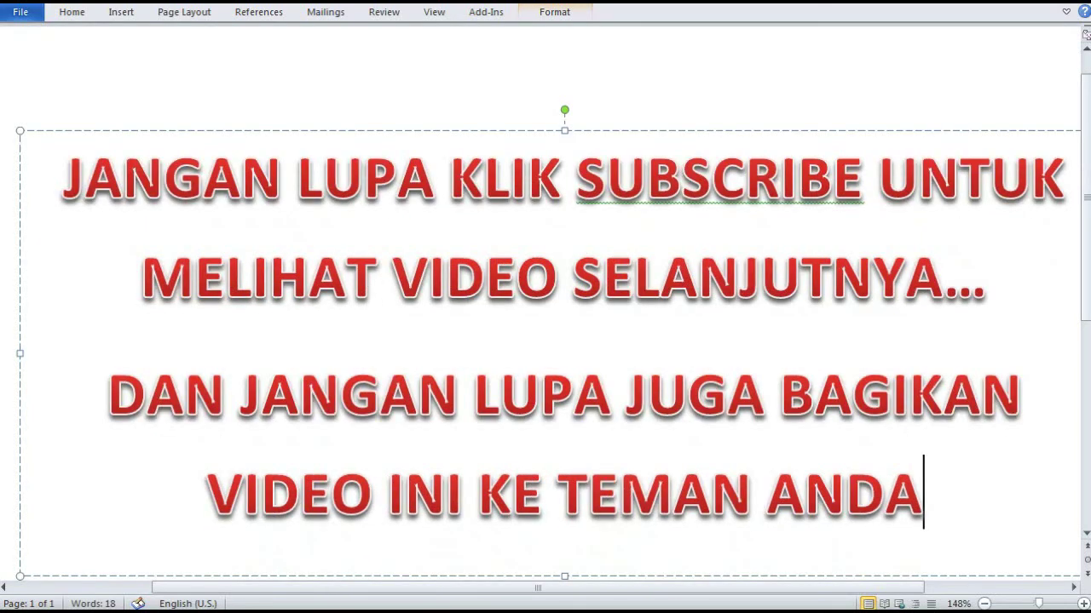